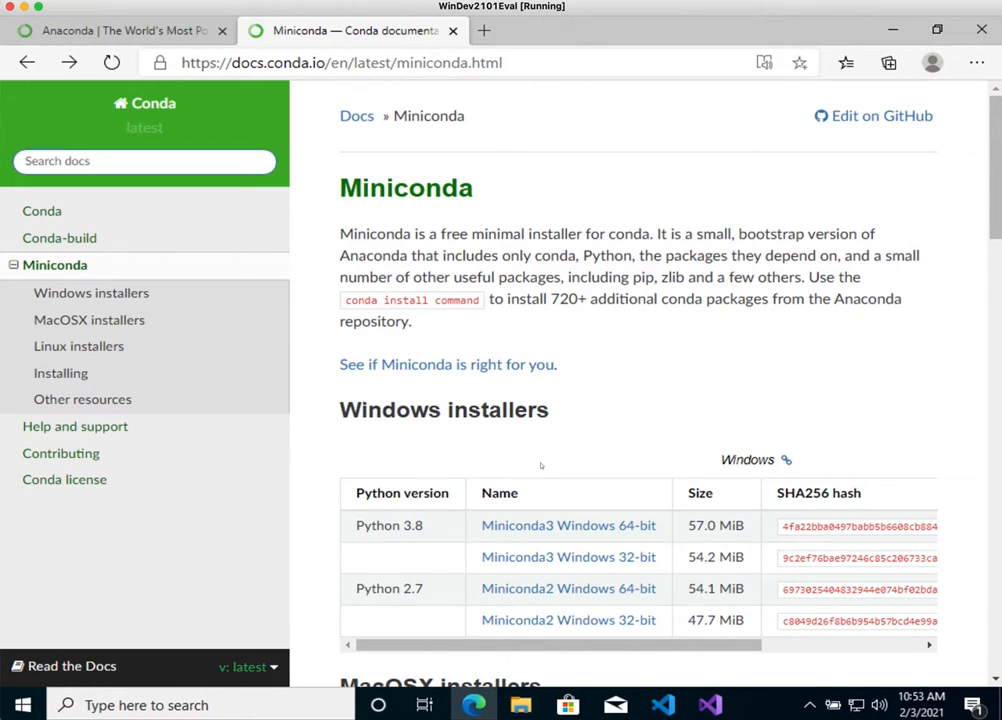
# Download the Miniconda3 Windows 64-bit installer for Python 3.8 and install it for Just Me with the default options.
pyautogui.click(556, 527)
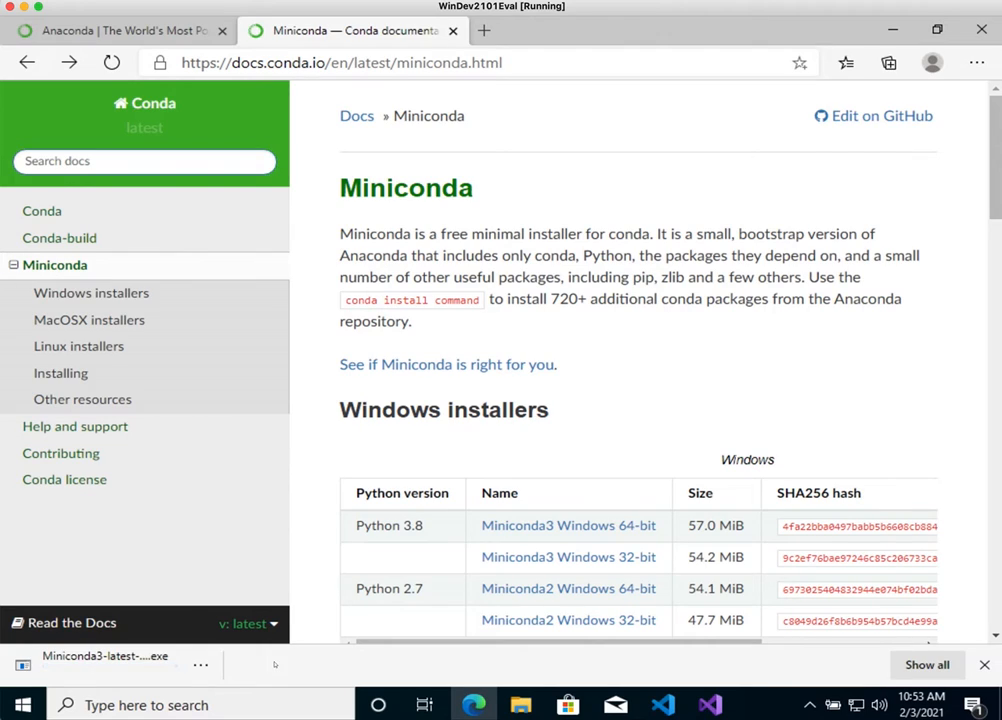
pyautogui.click(130, 662)
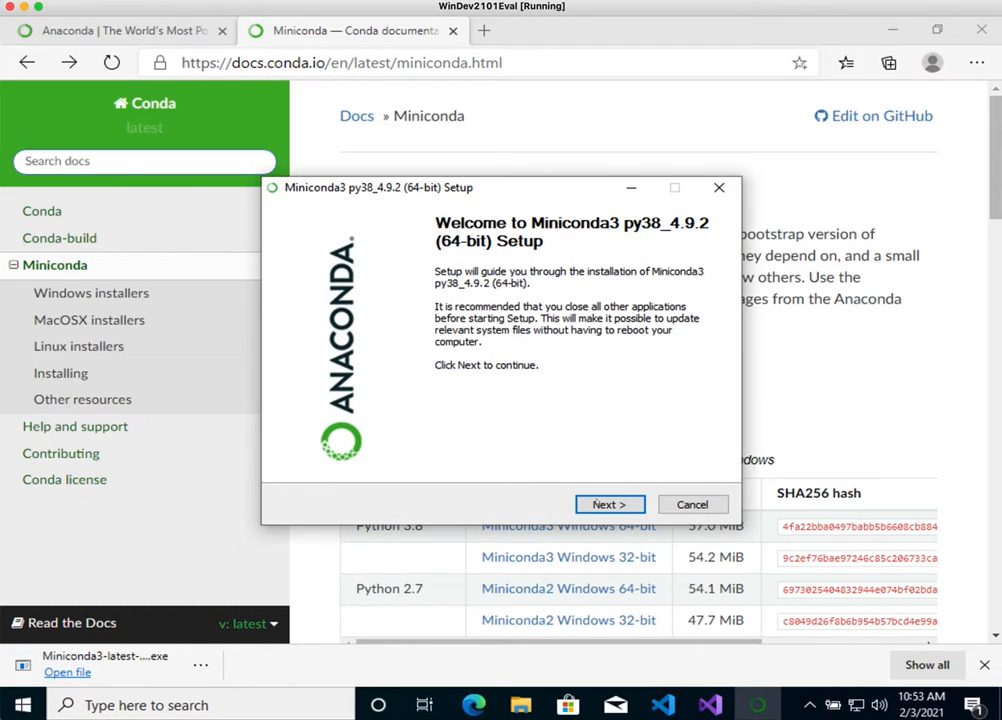
pyautogui.press('Return')
pyautogui.press('Return')
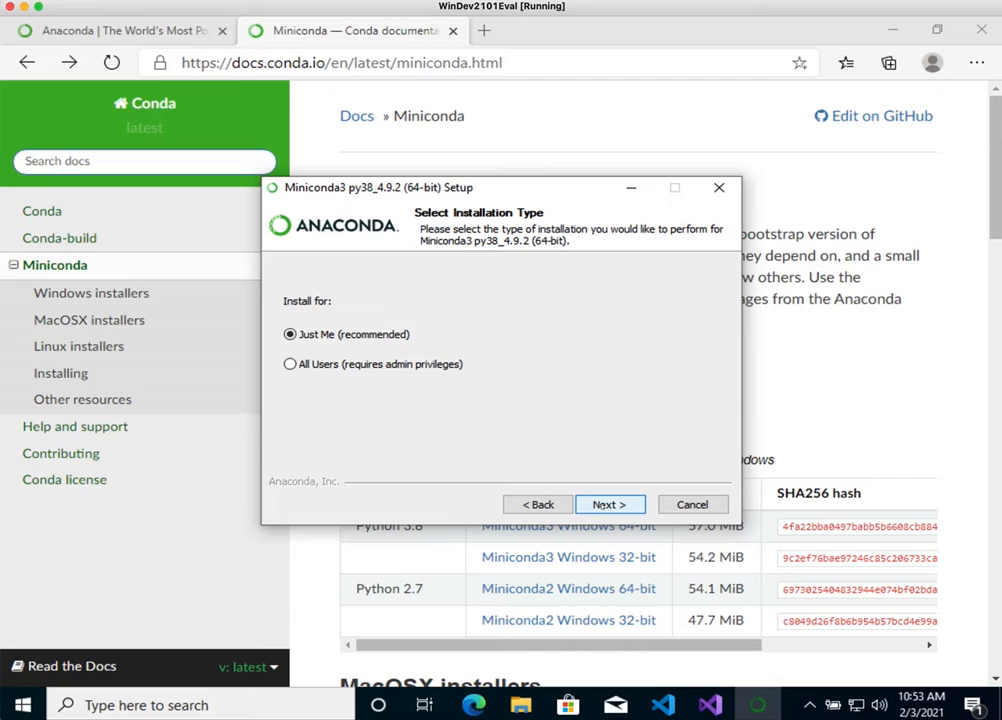
pyautogui.press('Return')
pyautogui.press('Return')
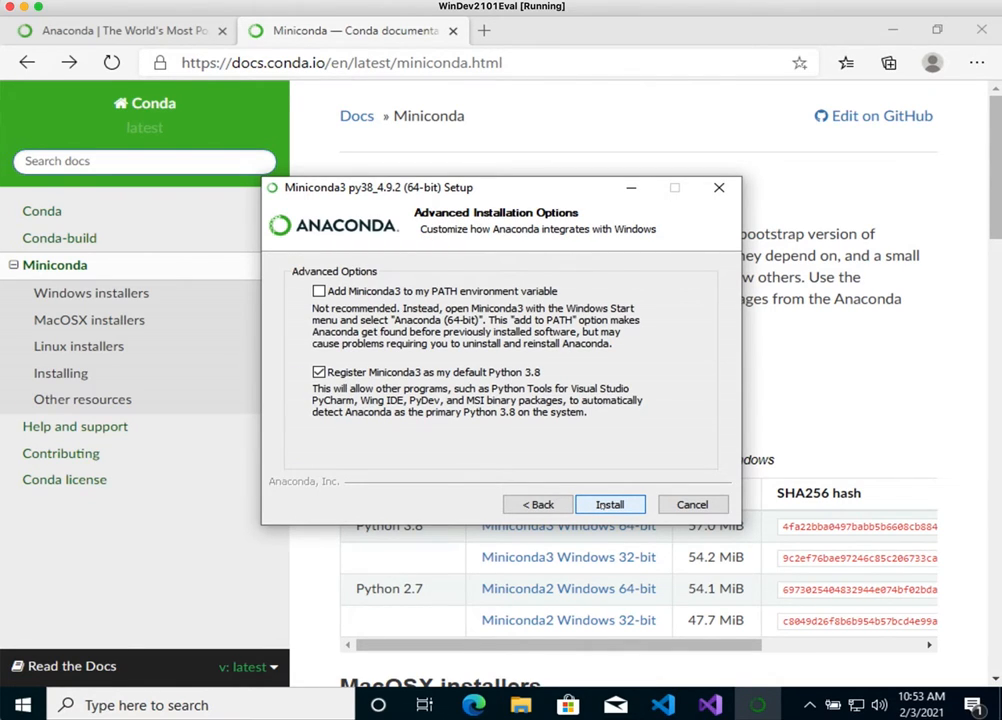
pyautogui.press('Return')
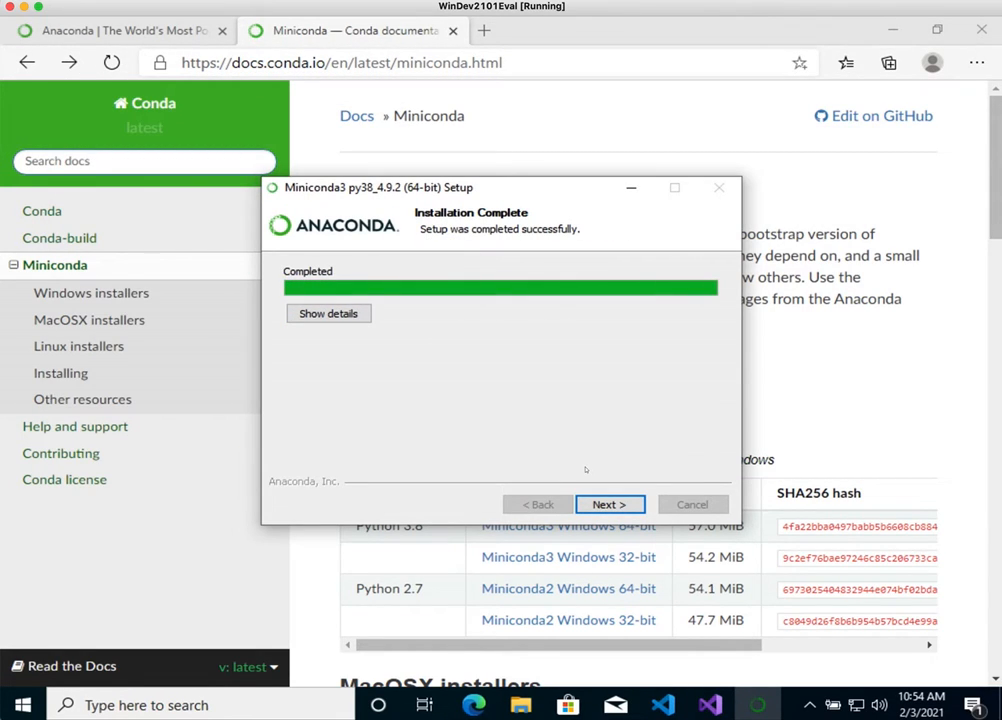
# Finish the Miniconda3 setup without opening the Anaconda Individual Edition Tutorial or Getting Started with Anaconda.
pyautogui.click(626, 504)
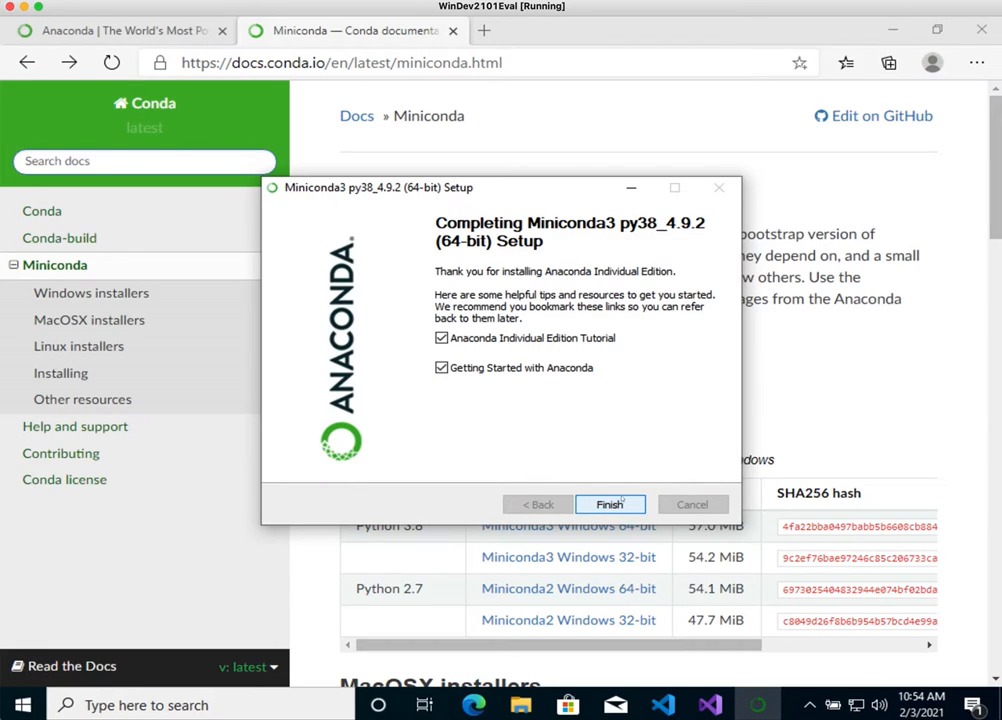
pyautogui.click(441, 338)
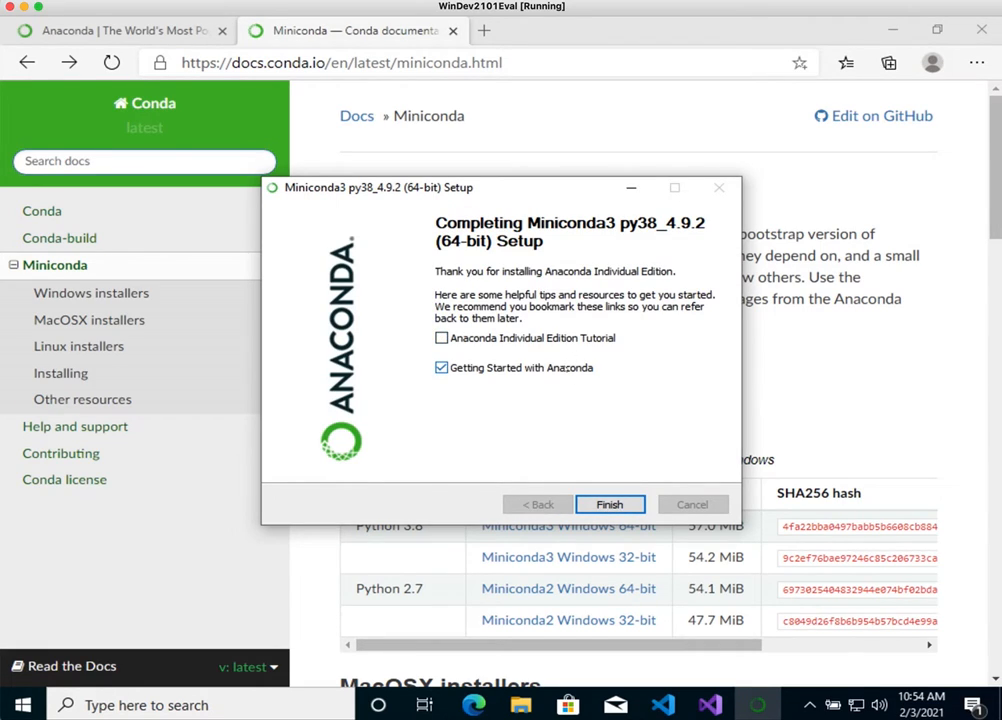
pyautogui.click(441, 367)
pyautogui.click(609, 504)
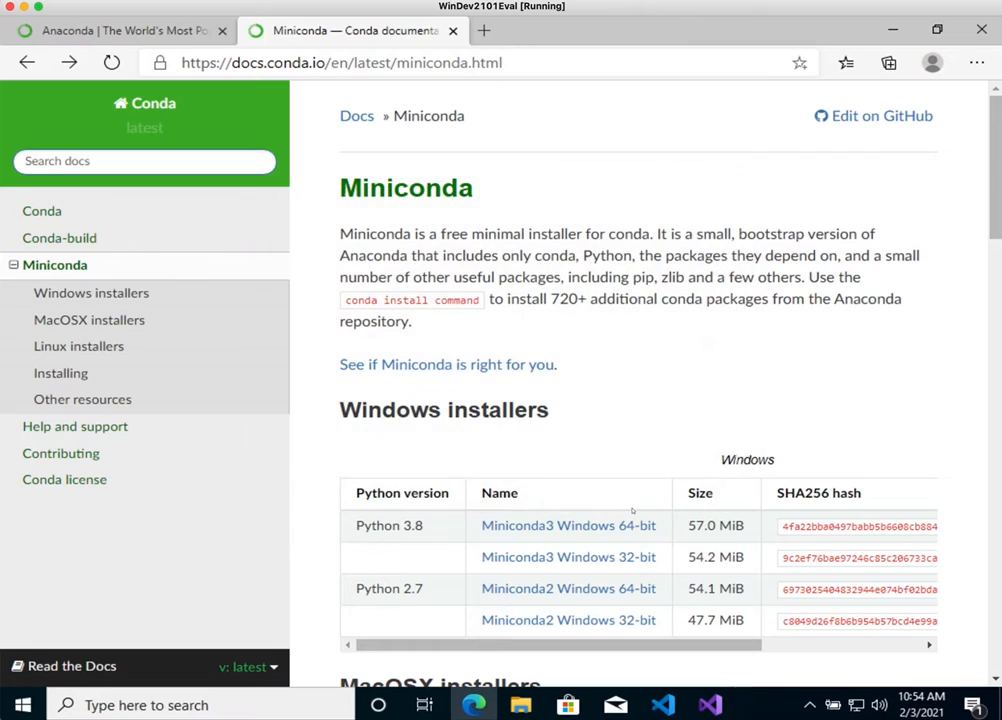
# Open the Anaconda Powershell Prompt (miniconda3) and run conda to list its available commands.
pyautogui.click(22, 705)
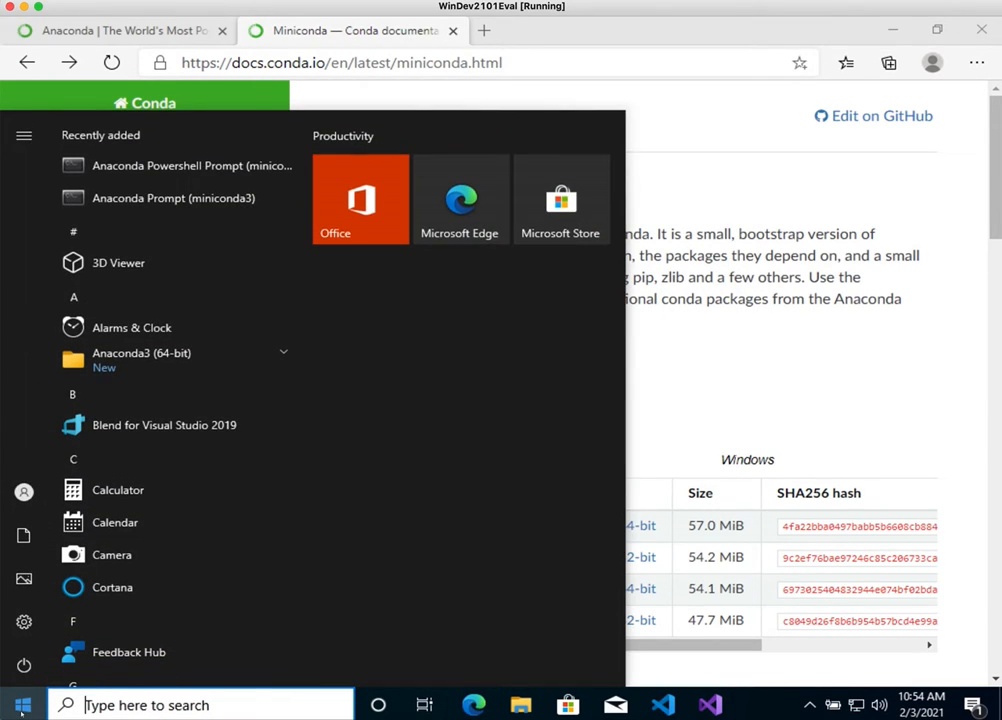
pyautogui.click(156, 365)
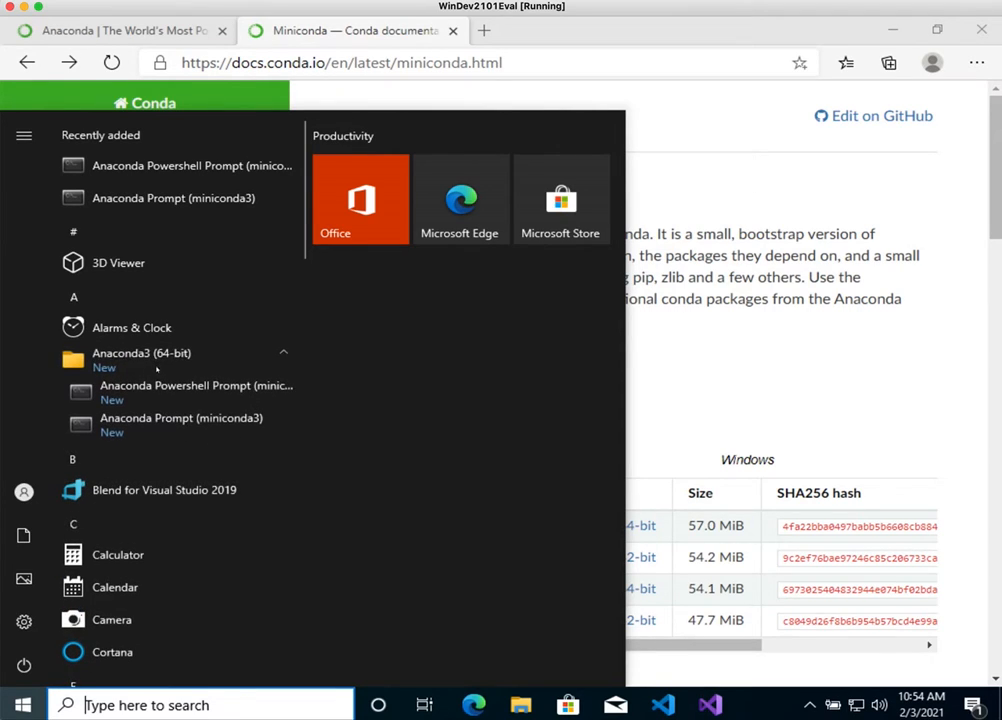
pyautogui.click(163, 387)
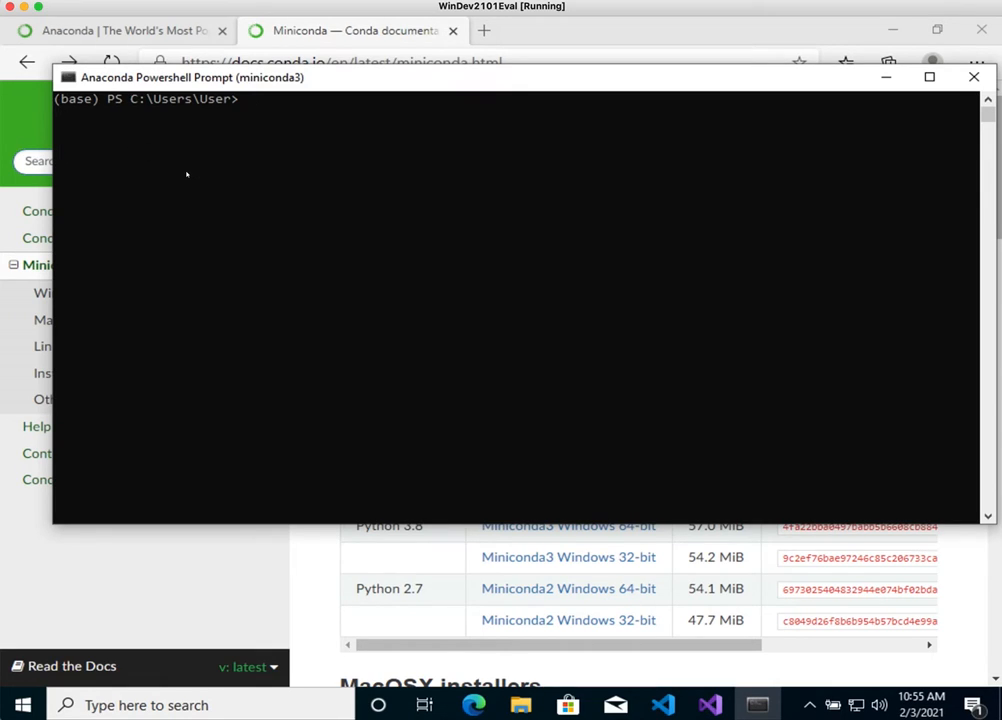
pyautogui.write('conda')
pyautogui.press('Return')
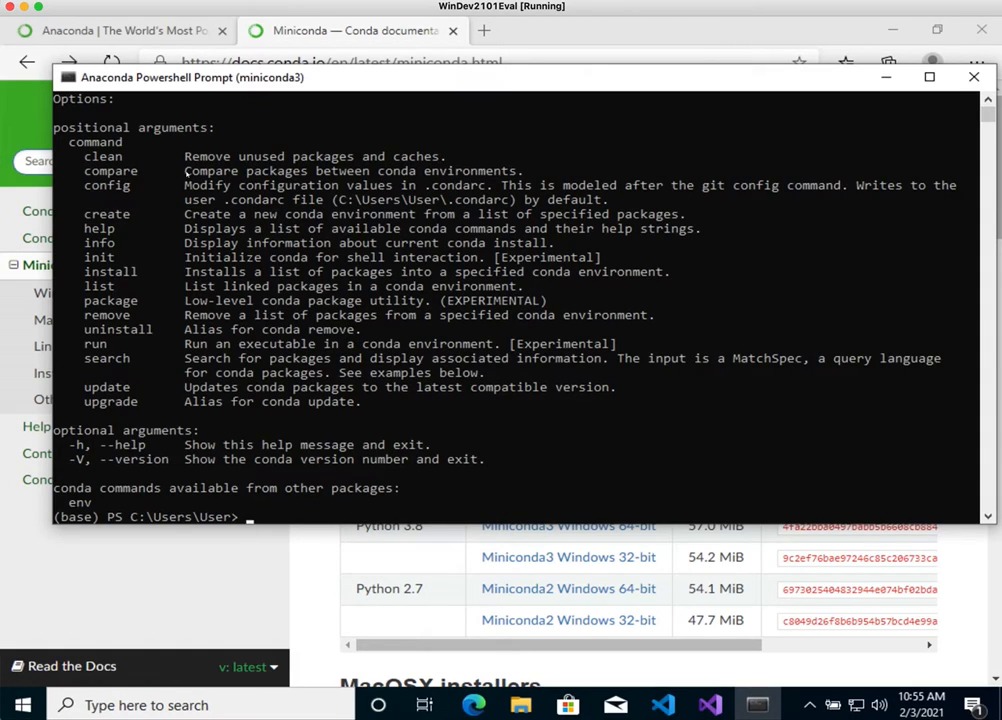
# Install Jupyter with the command conda install jupyter and agree to proceed with the package changes.
pyautogui.write('conda')
pyautogui.write('install')
pyautogui.press('BackSpace')
pyautogui.press('BackSpace')
pyautogui.press('BackSpace')
pyautogui.press('BackSpace')
pyautogui.press('BackSpace')
pyautogui.press('BackSpace')
pyautogui.write('search')
pyautogui.press('BackSpace')
pyautogui.press('BackSpace')
pyautogui.press('BackSpace')
pyautogui.press('BackSpace')
pyautogui.press('BackSpace')
pyautogui.press('BackSpace')
pyautogui.write('install jupyter')
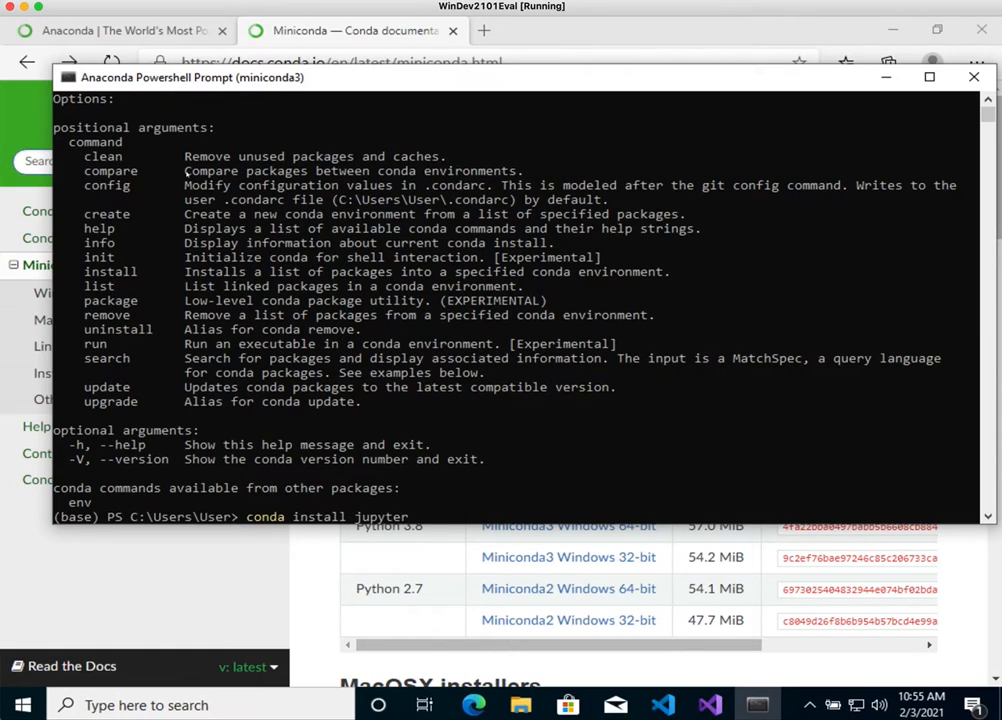
pyautogui.press('Return')
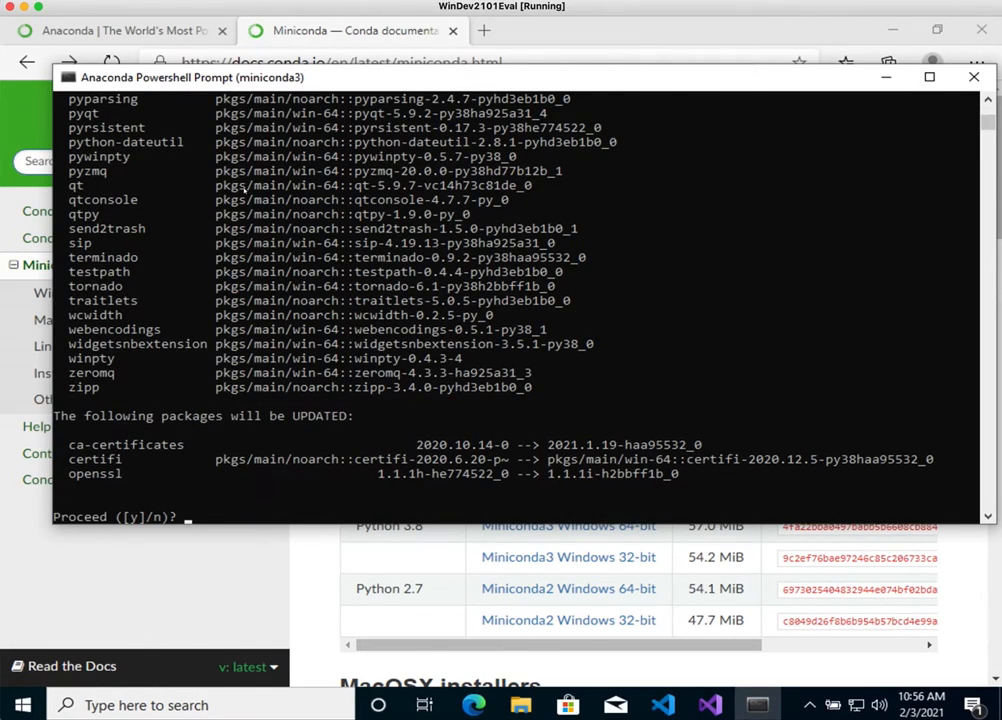
pyautogui.write('y')
pyautogui.press('Return')
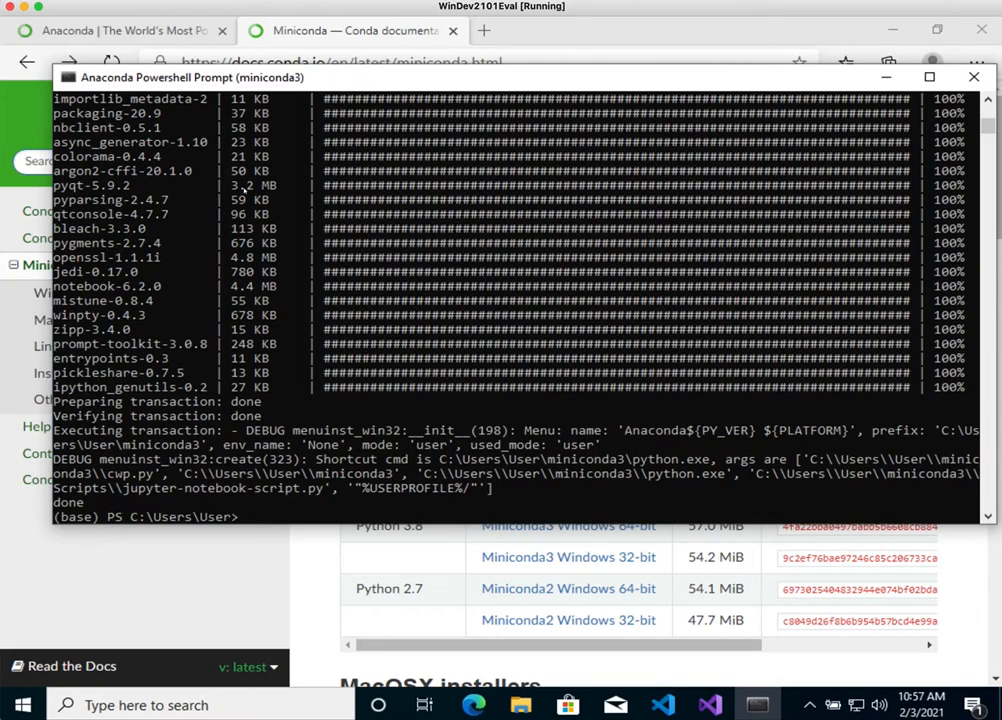
# Start the notebook server from the prompt with jupyter notebook and open it in Microsoft Edge.
pyautogui.click(23, 705)
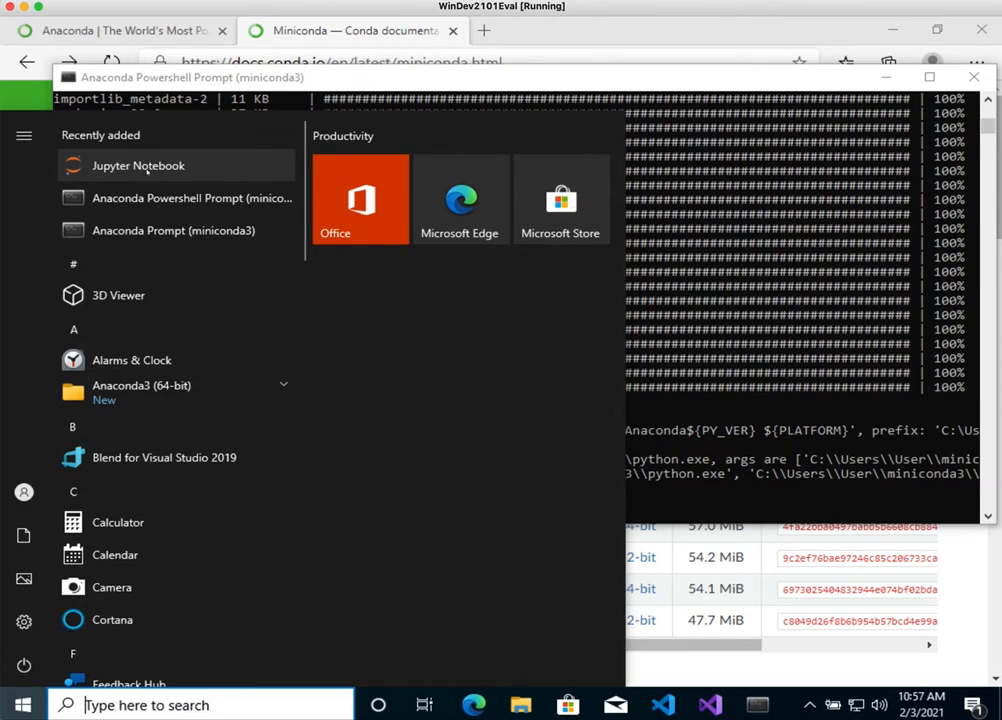
pyautogui.click(628, 430)
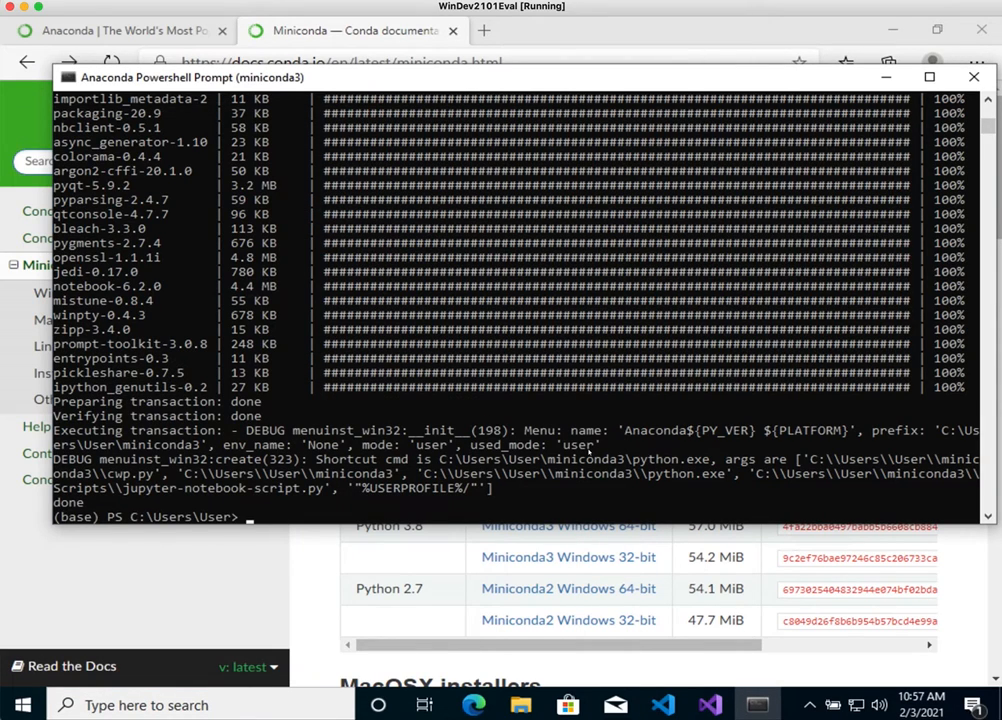
pyautogui.write('jupyter')
pyautogui.write(' nho')
pyautogui.press('BackSpace')
pyautogui.press('BackSpace')
pyautogui.write('otebook')
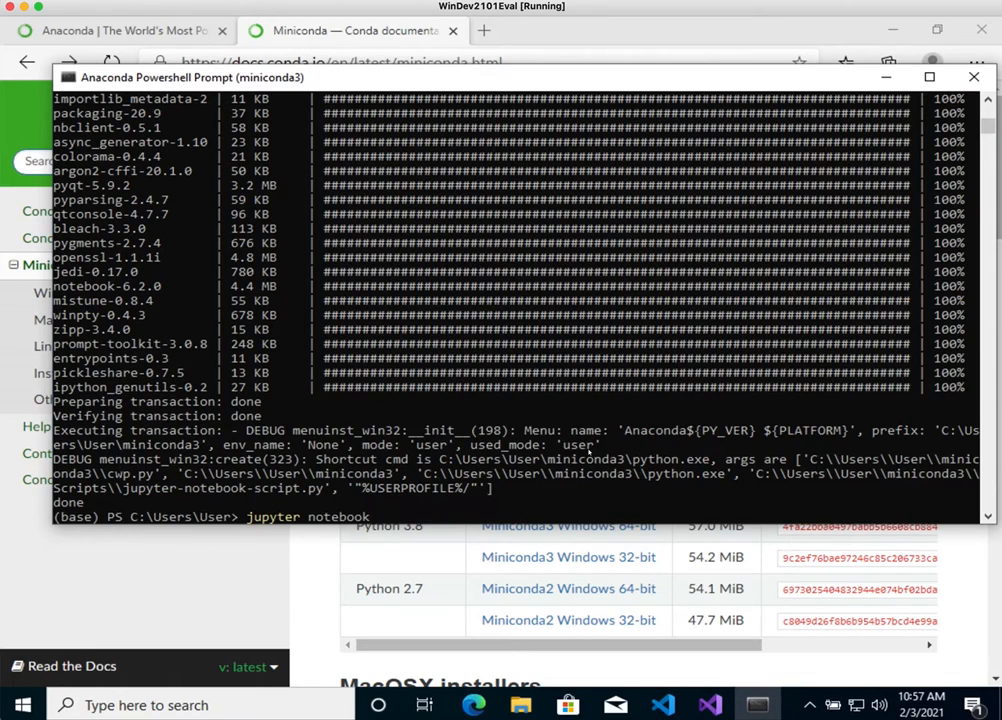
pyautogui.press('Return')
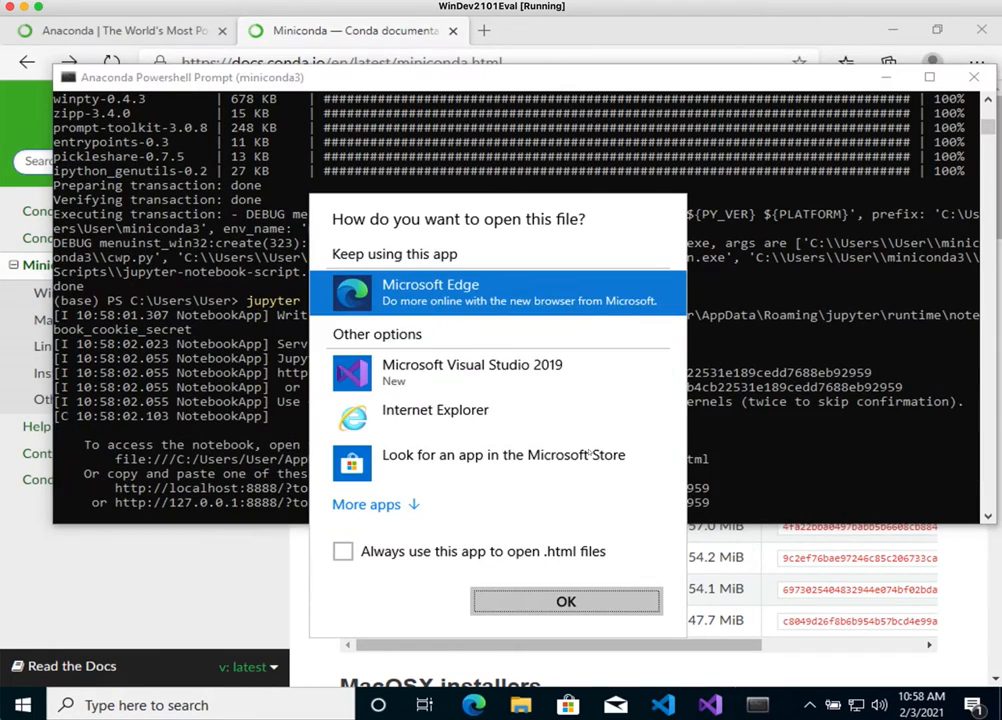
pyautogui.click(570, 600)
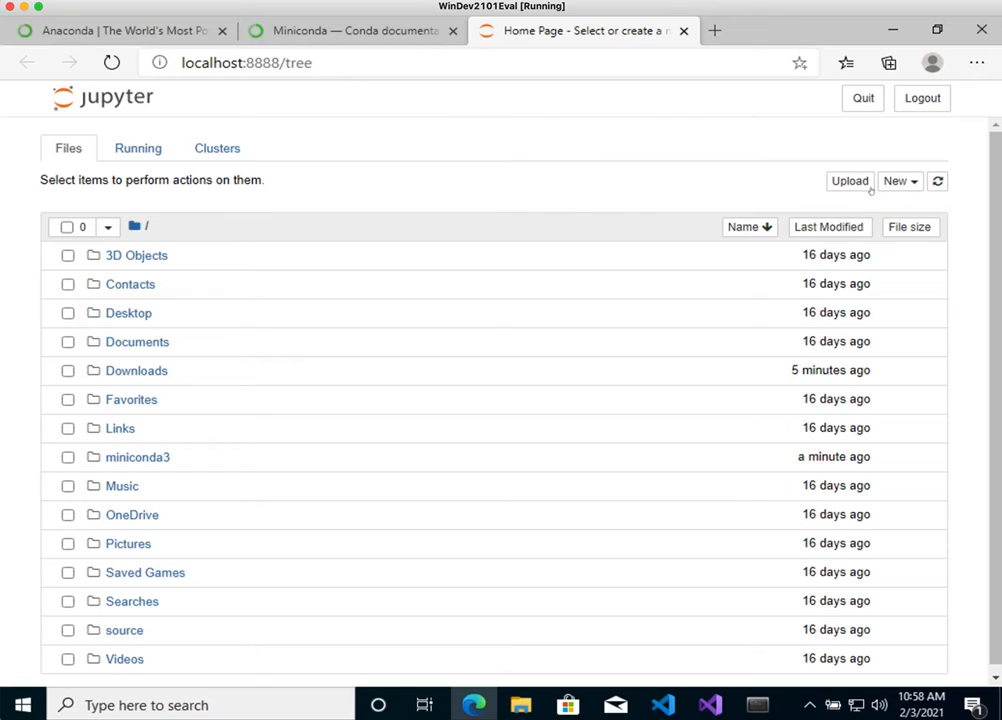
# Create a new Python 3 notebook in Jupyter's home folder and close its page.
pyautogui.click(903, 184)
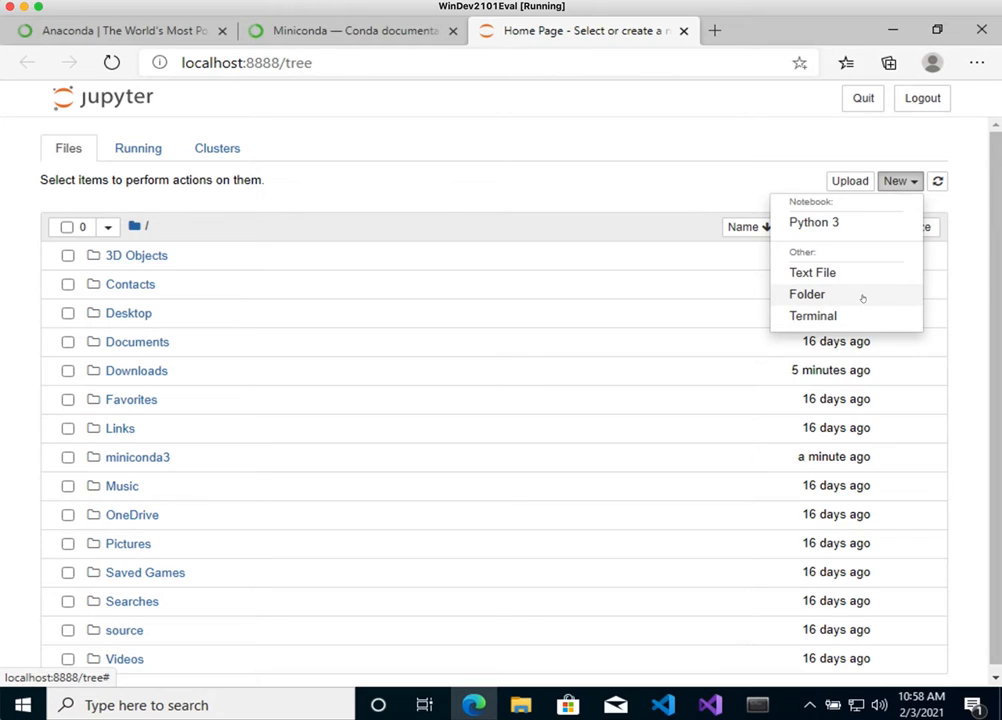
pyautogui.click(827, 223)
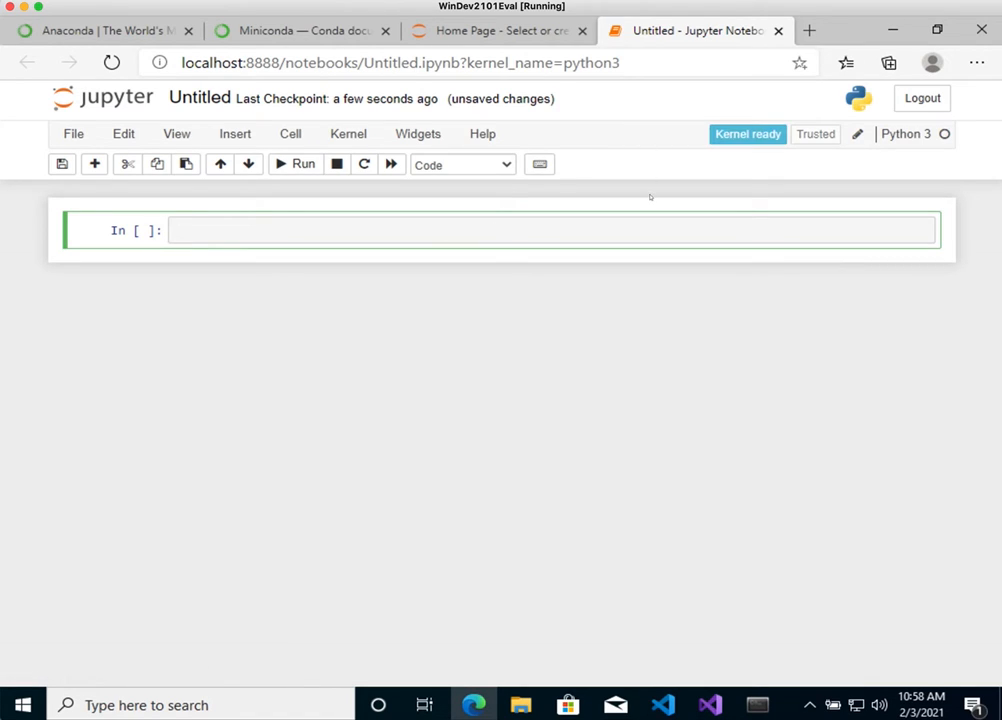
pyautogui.click(778, 31)
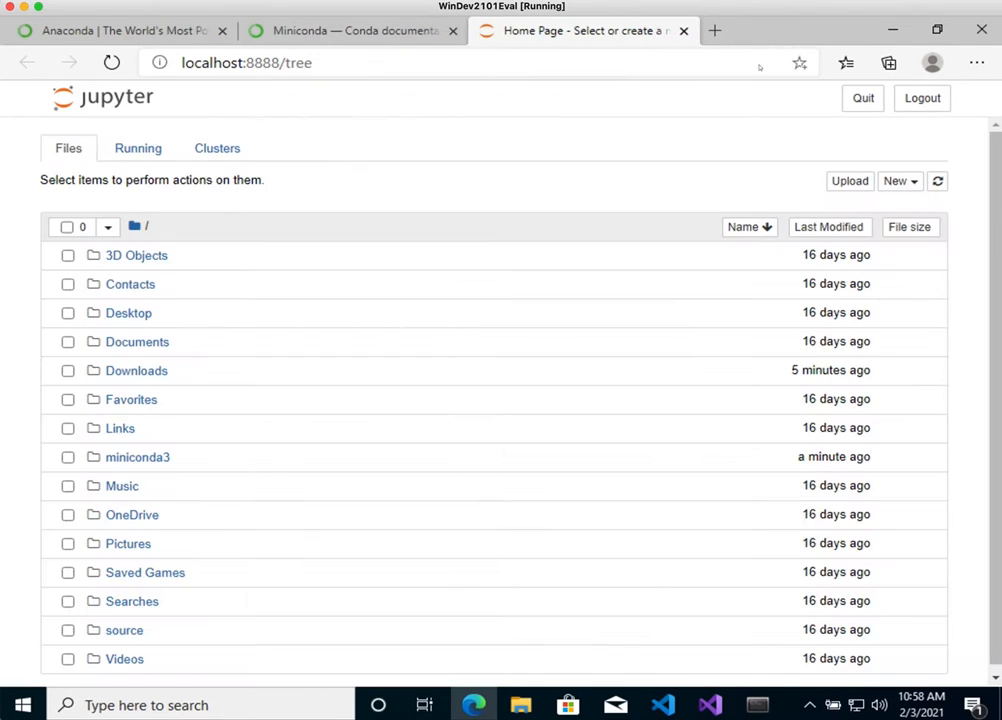
# Shut down the Jupyter server and close its home page.
pyautogui.click(863, 98)
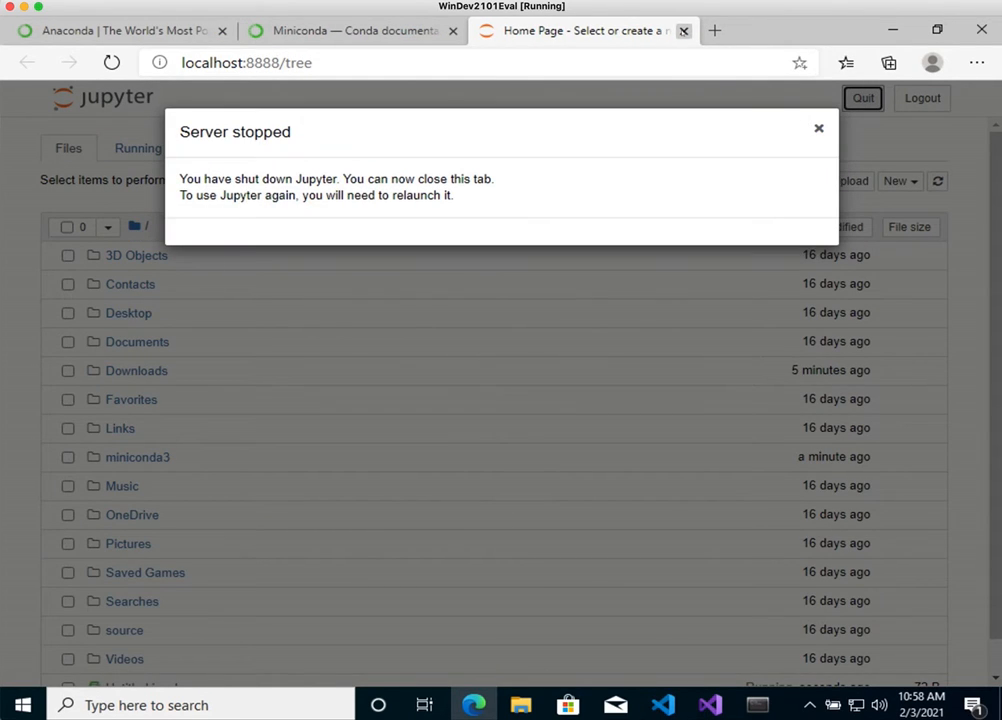
pyautogui.click(684, 31)
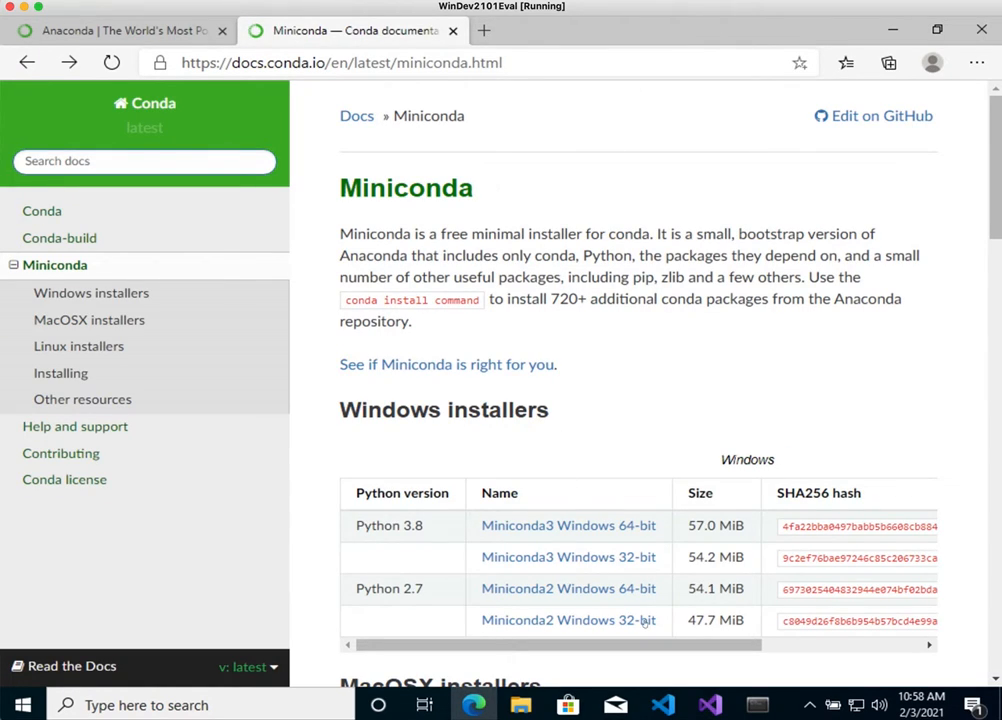
pyautogui.moveTo(757, 705)
# Go to the Anaconda Individual Edition page and download the Windows 64-Bit Graphical Installer for Python 3.8.
pyautogui.click(180, 30)
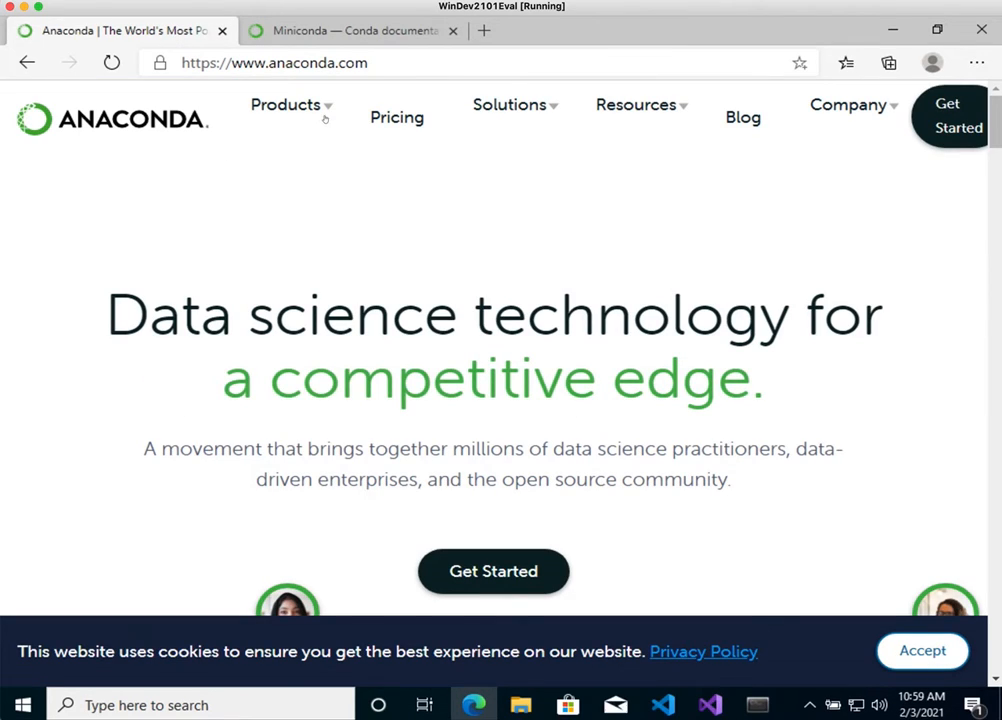
pyautogui.moveTo(325, 116)
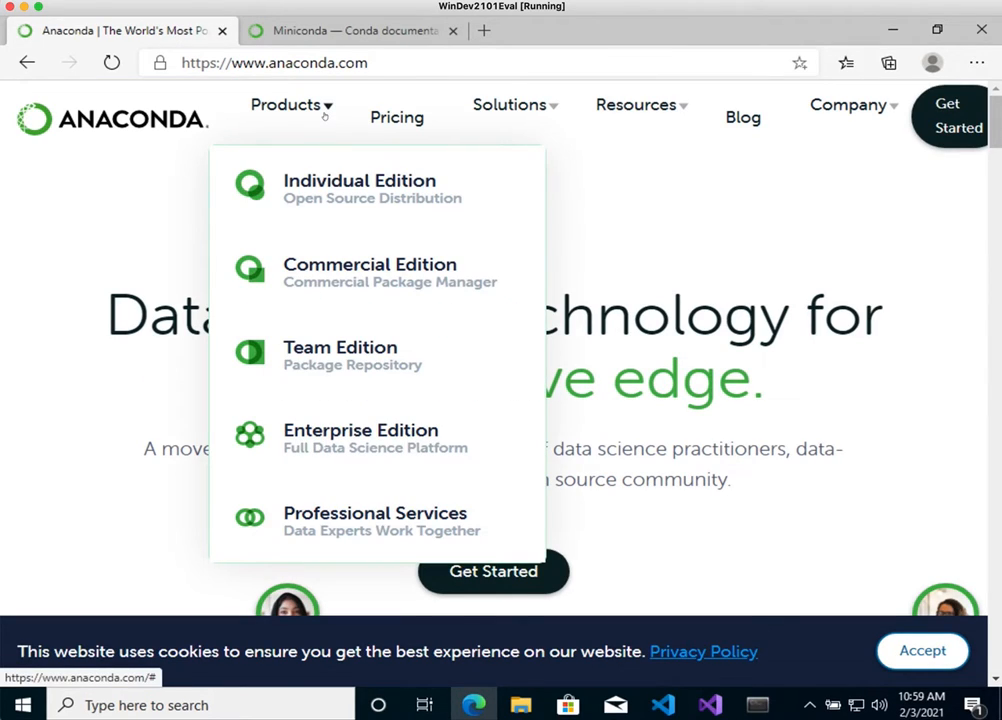
pyautogui.click(340, 184)
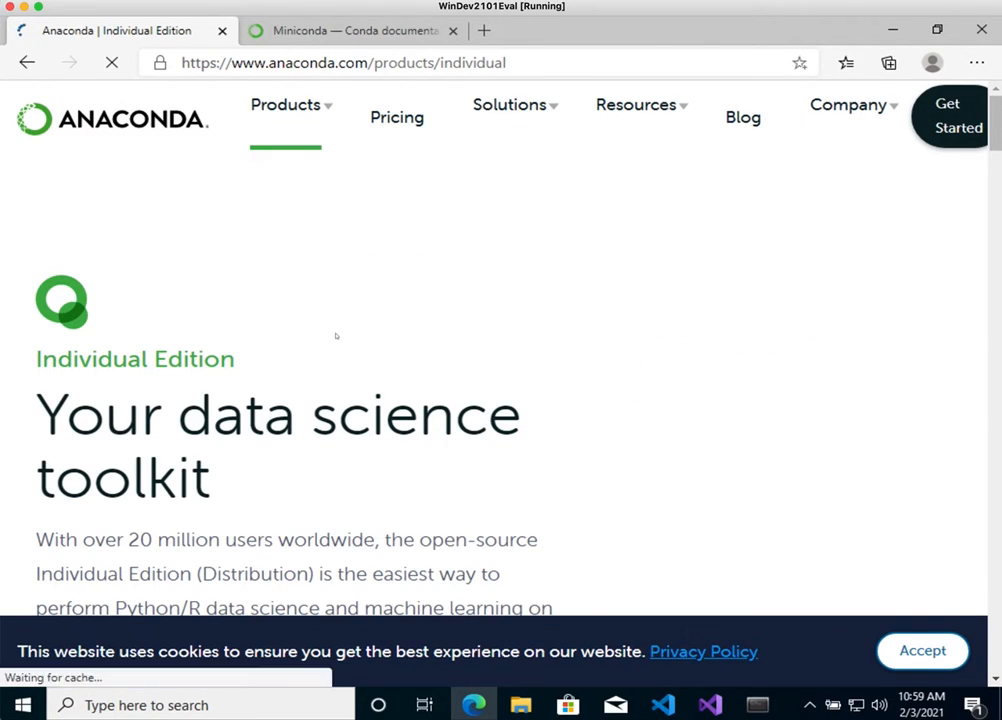
pyautogui.scroll(-3, 337, 380)
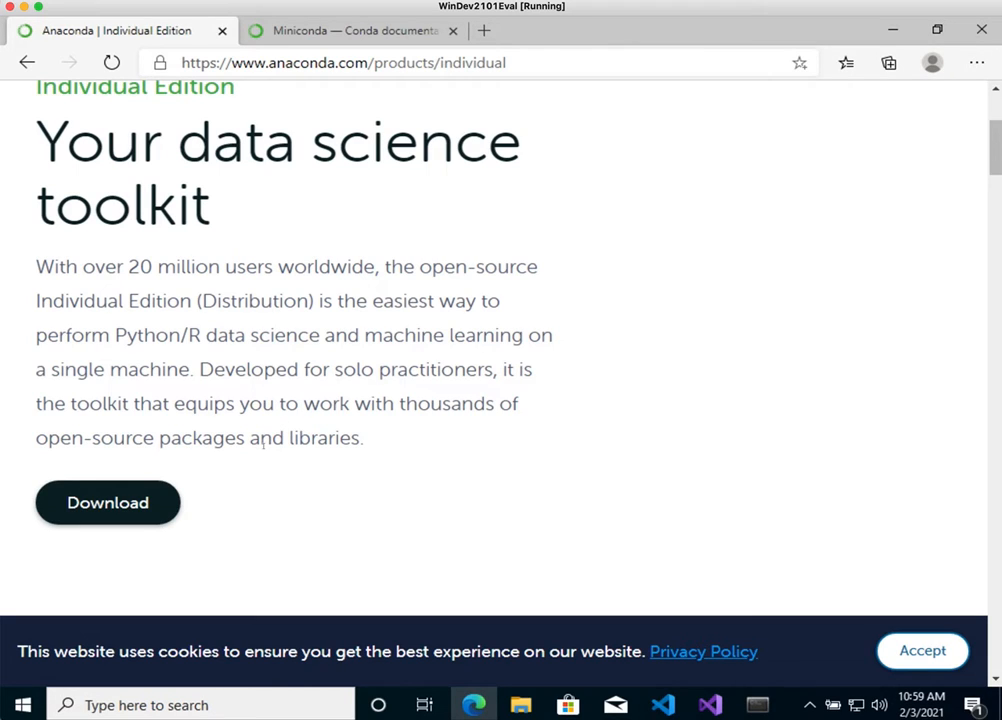
pyautogui.click(161, 510)
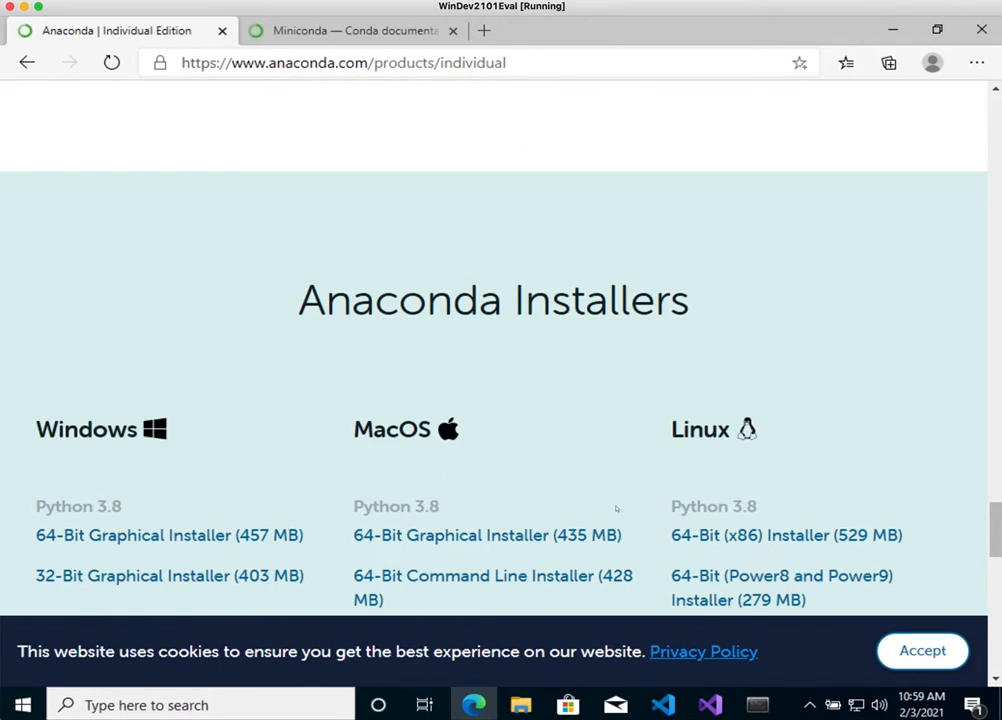
pyautogui.click(275, 537)
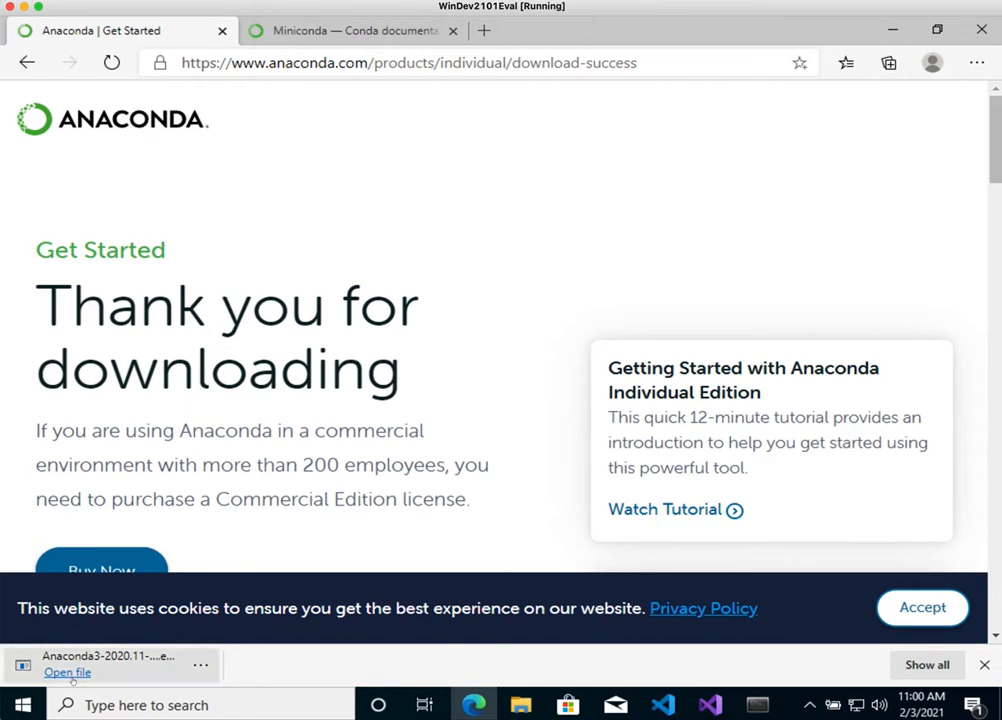
# Run the downloaded Anaconda3 installer, accept the license agreement, and keep the default destination folder C:\Users\User\anaconda3.
pyautogui.click(72, 676)
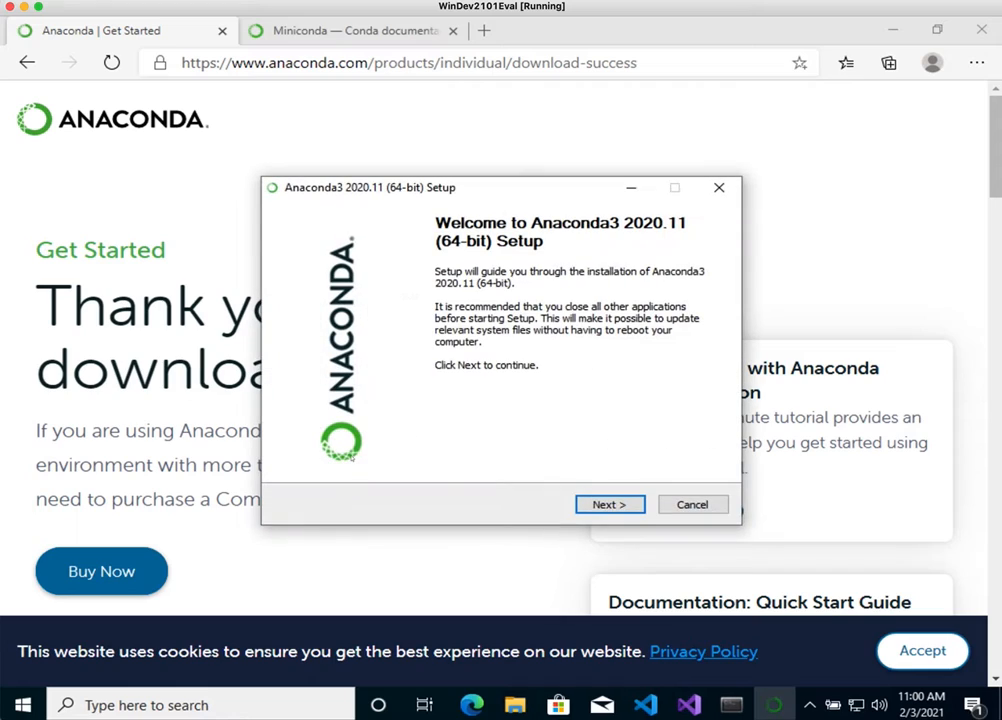
pyautogui.click(625, 505)
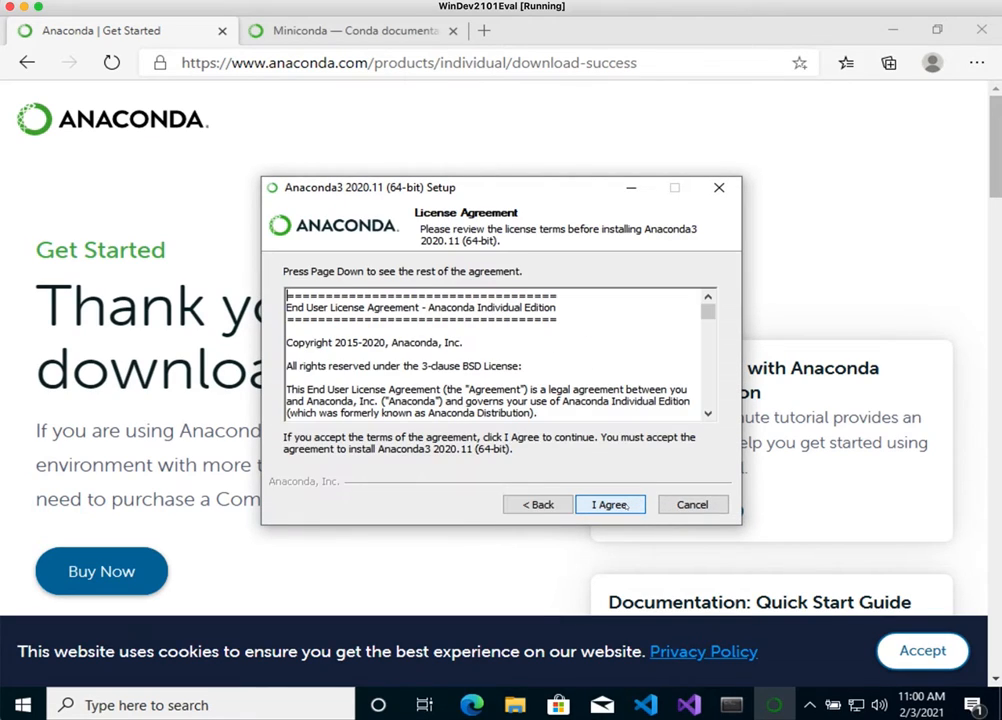
pyautogui.click(625, 506)
pyautogui.click(625, 506)
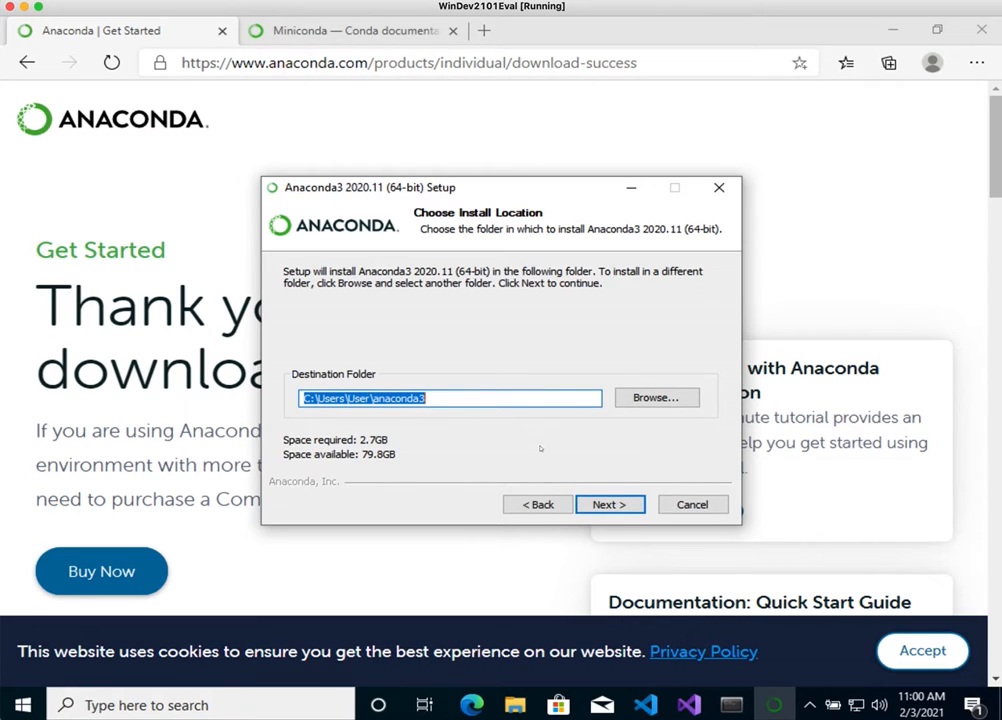
pyautogui.click(623, 509)
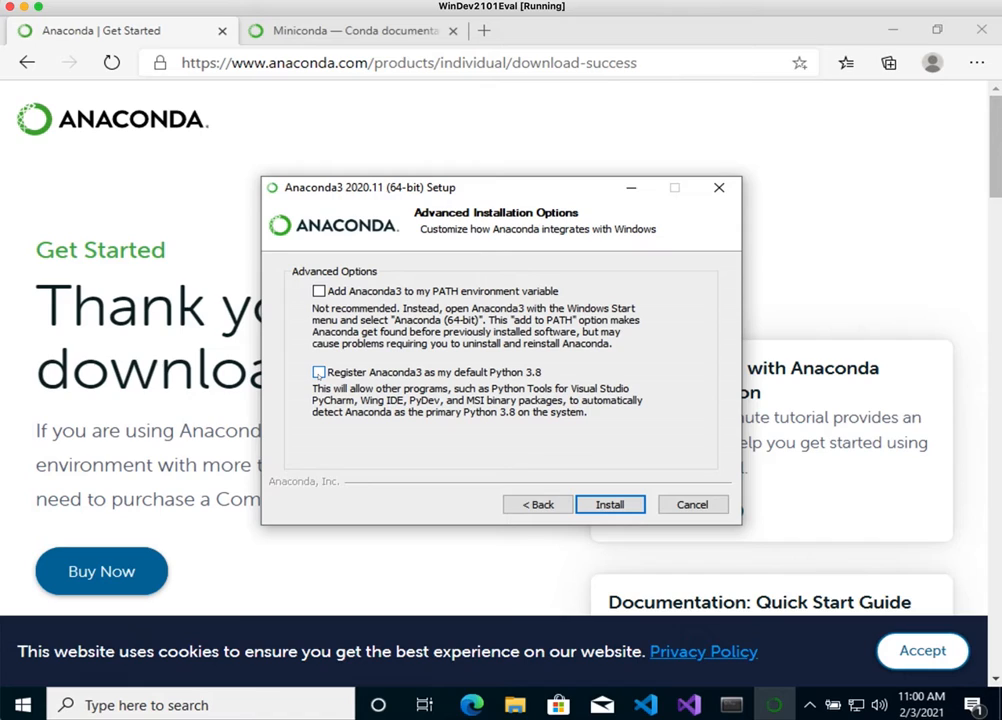
# Register Anaconda3 as the default Python 3.8, accepting this despite the existing Miniconda Python.
pyautogui.click(319, 373)
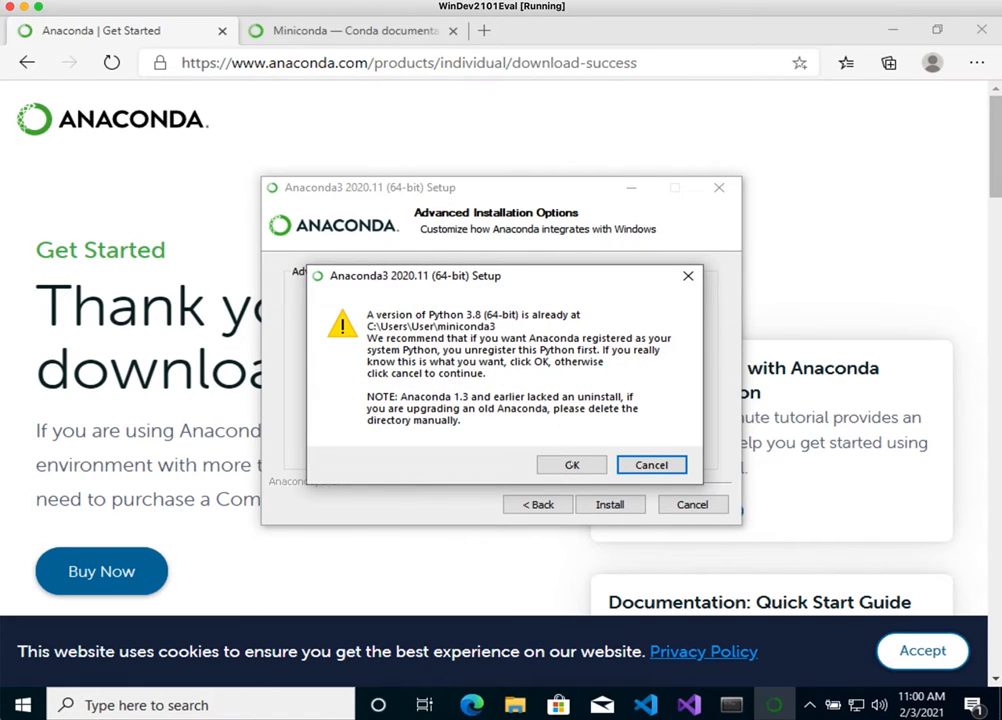
pyautogui.click(571, 465)
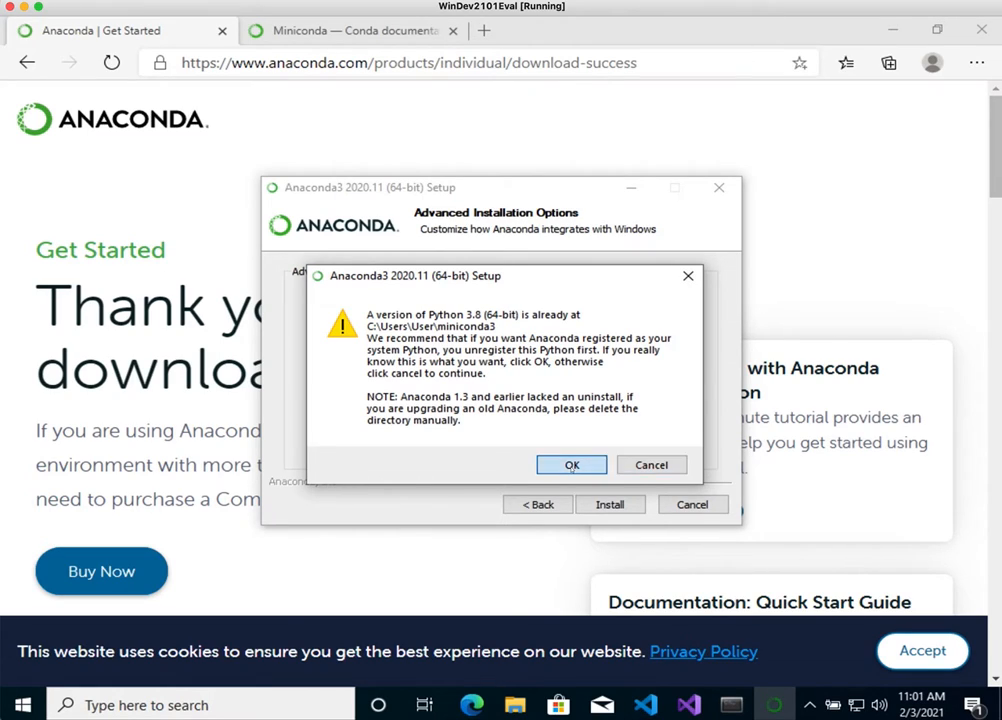
pyautogui.click(571, 465)
# Start the Anaconda3 installation and show the end of its detailed log.
pyautogui.click(620, 505)
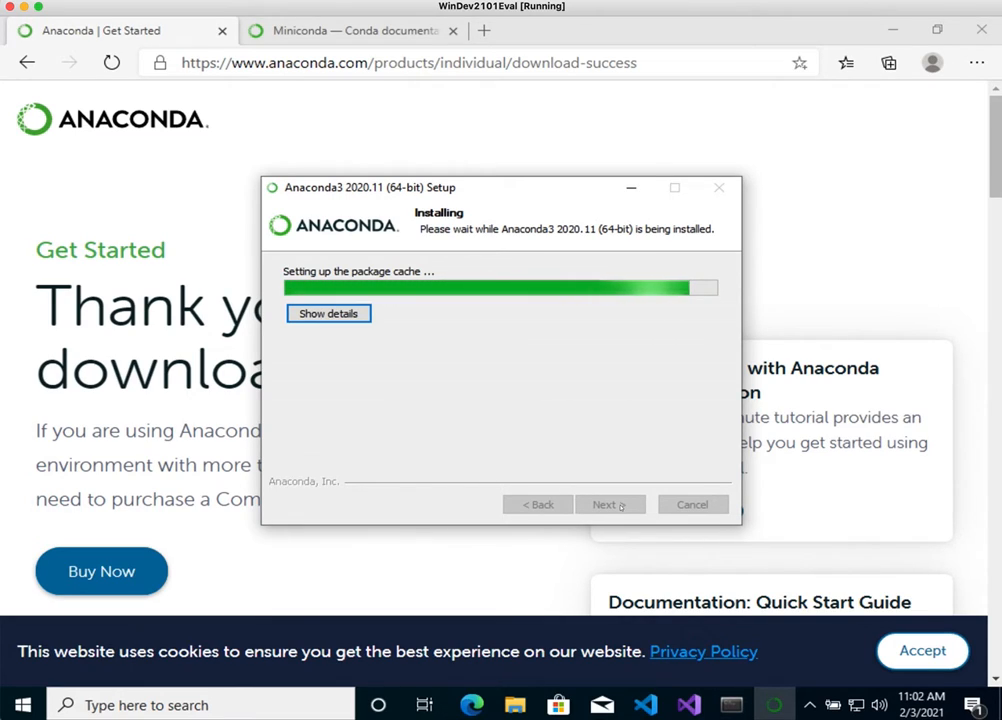
pyautogui.click(357, 317)
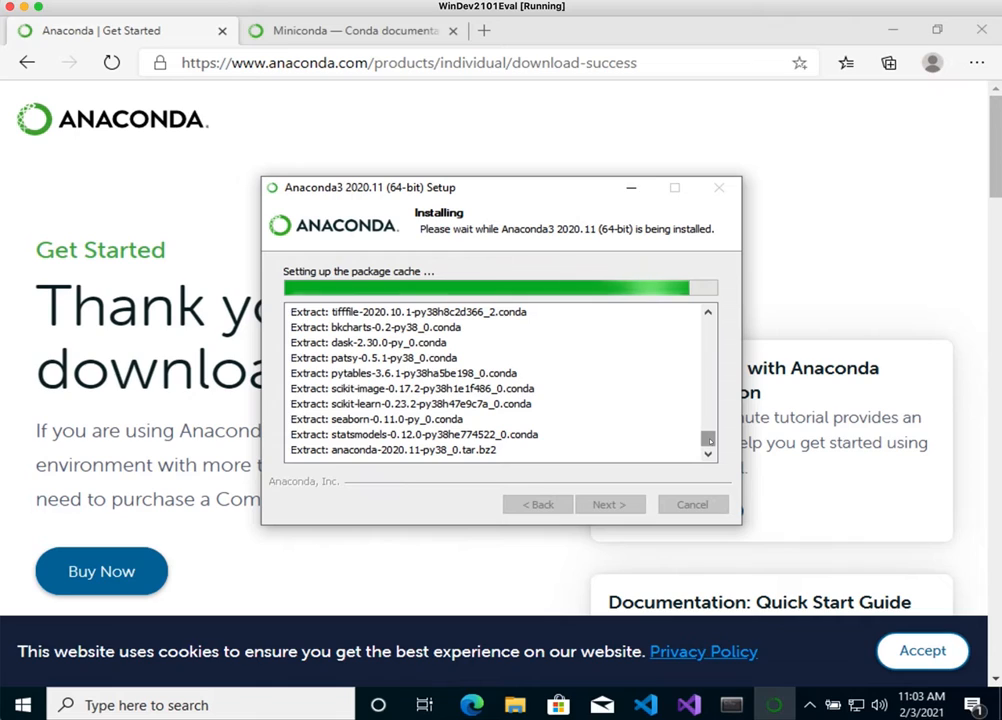
pyautogui.moveTo(709, 440)
pyautogui.mouseDown()
pyautogui.moveTo(717, 394)
pyautogui.moveTo(717, 450)
pyautogui.mouseUp()
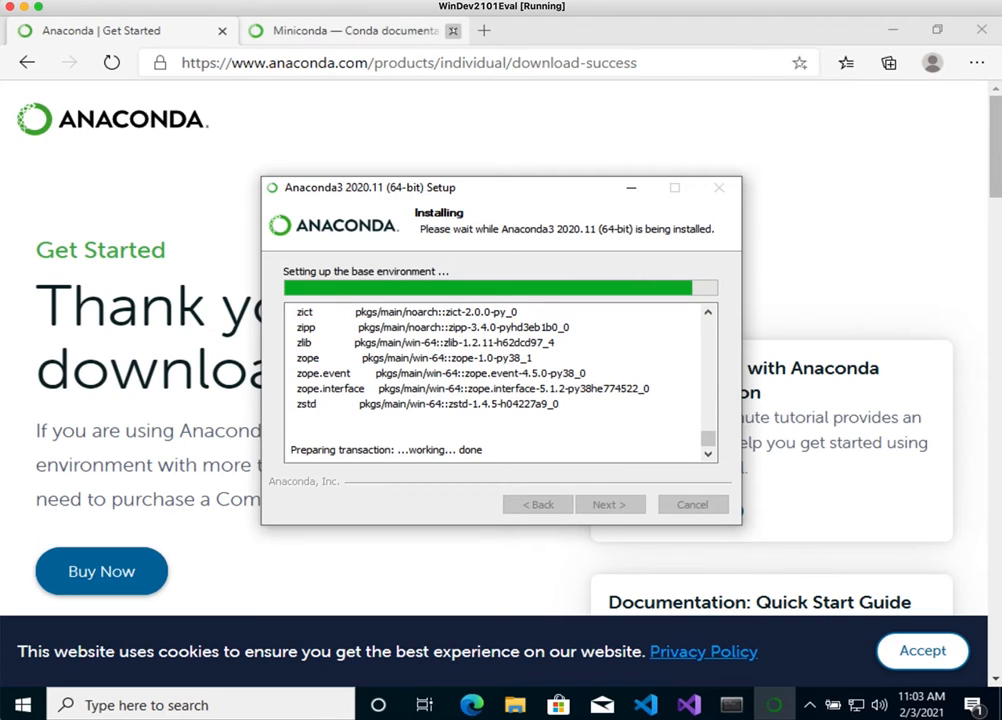
# Close the Miniconda documentation page, the rest of the browser, and the Anaconda Powershell Prompt (miniconda3) window.
pyautogui.click(452, 30)
pyautogui.click(452, 30)
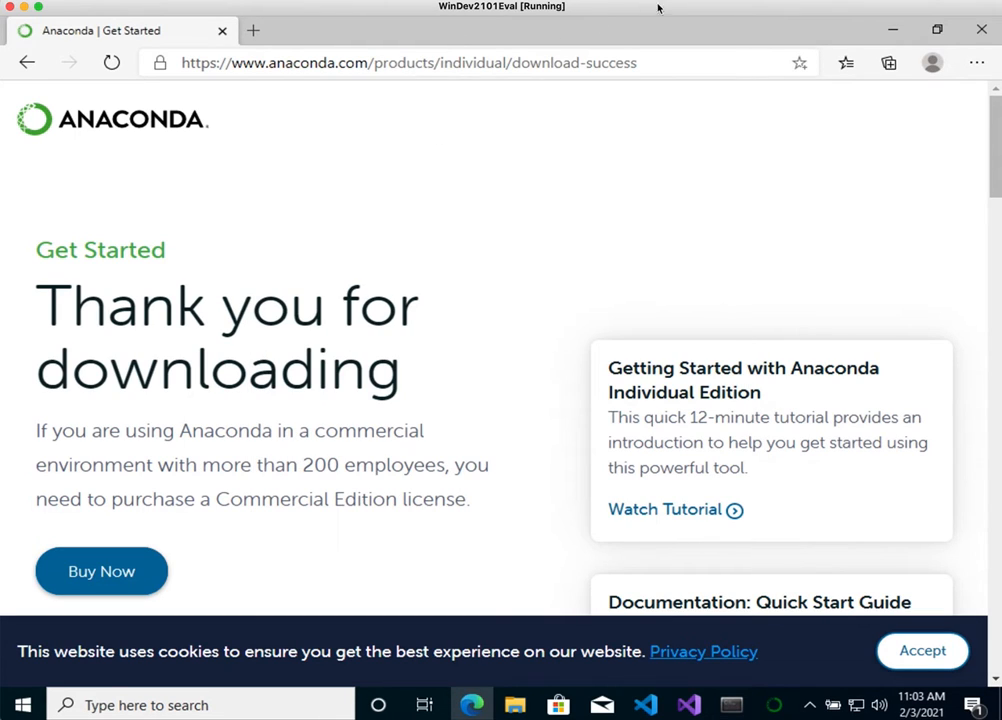
pyautogui.click(981, 29)
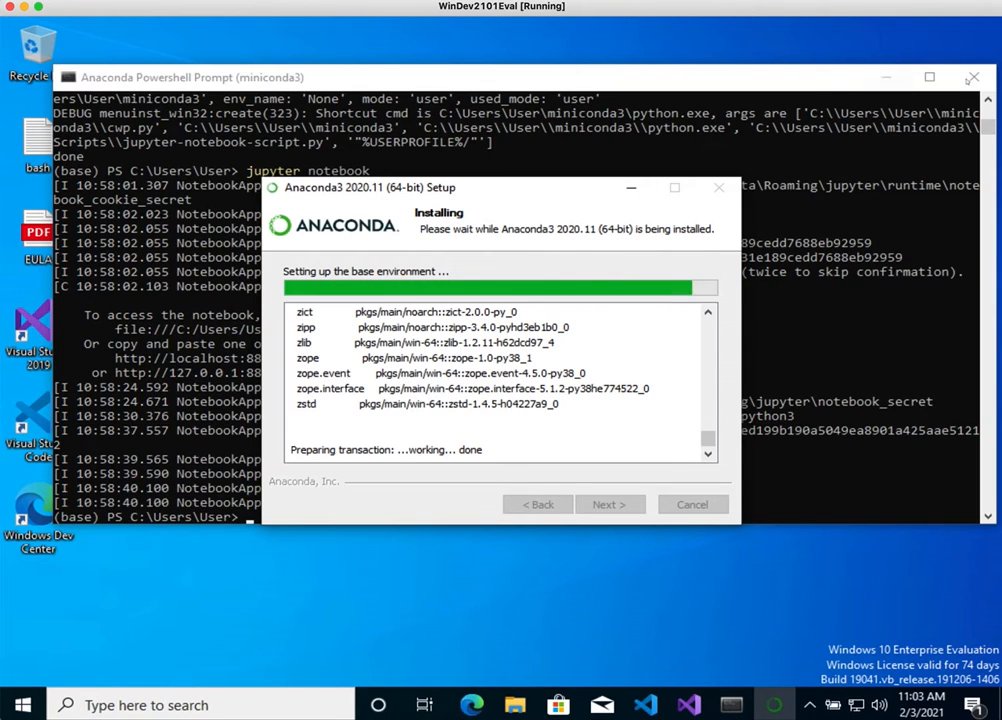
pyautogui.click(975, 77)
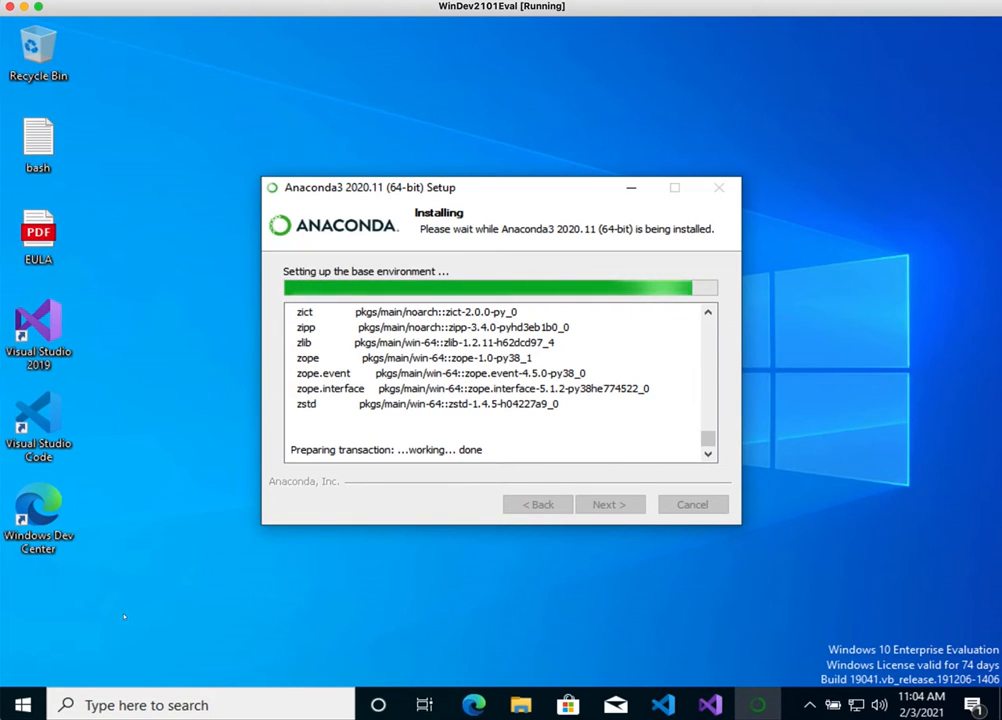
# Examine which programs the Anaconda3 (64-bit) folder contains while the installation is running.
pyautogui.click(22, 705)
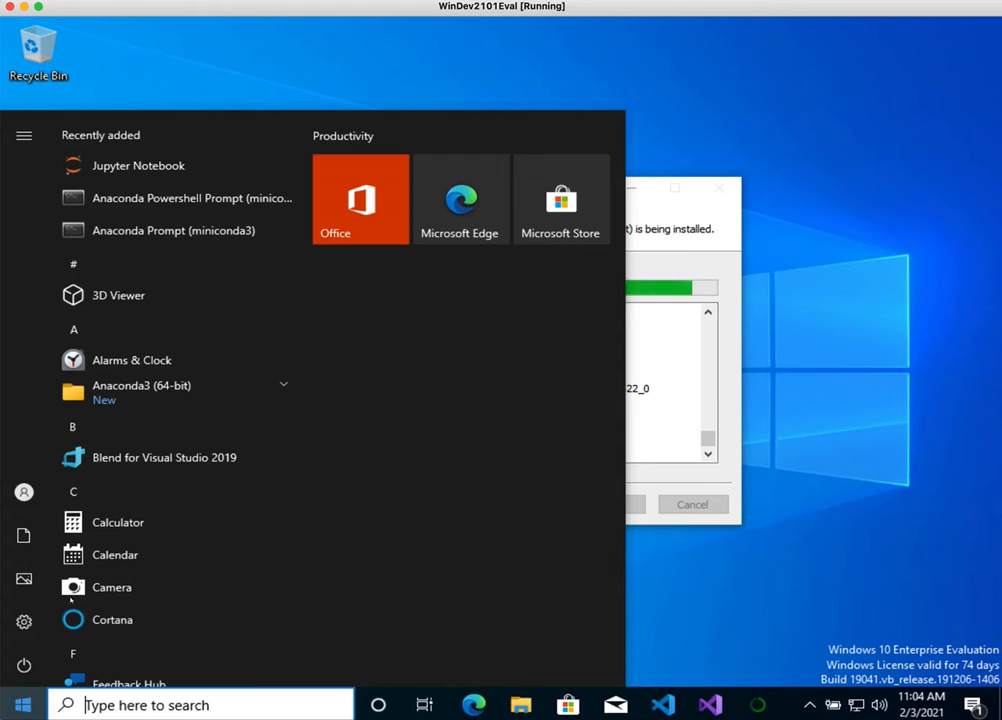
pyautogui.click(137, 397)
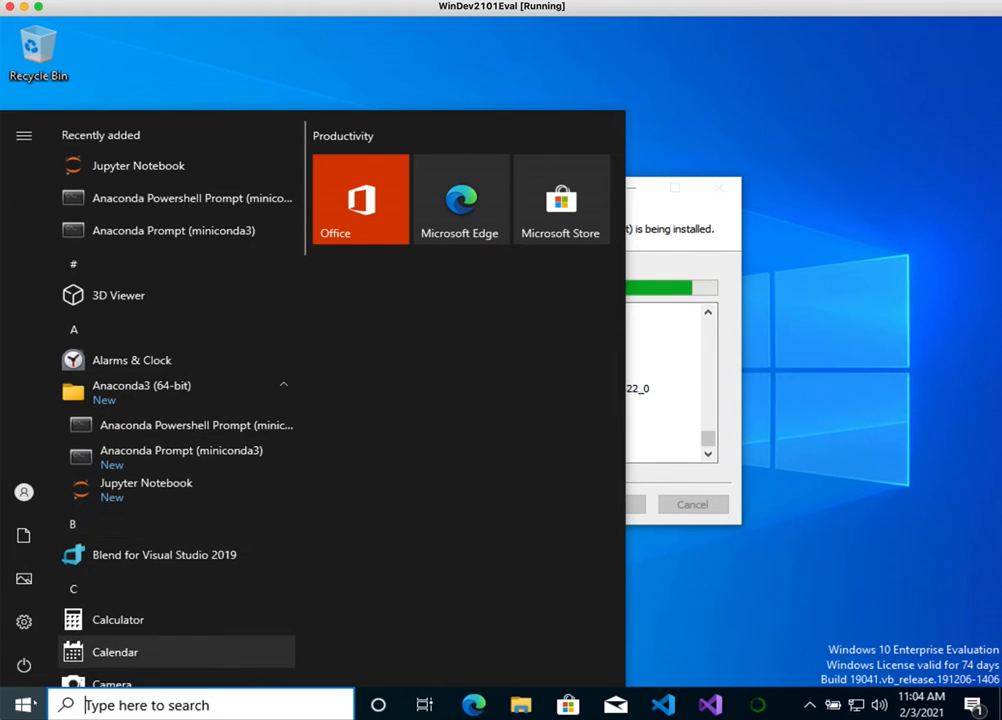
pyautogui.click(22, 705)
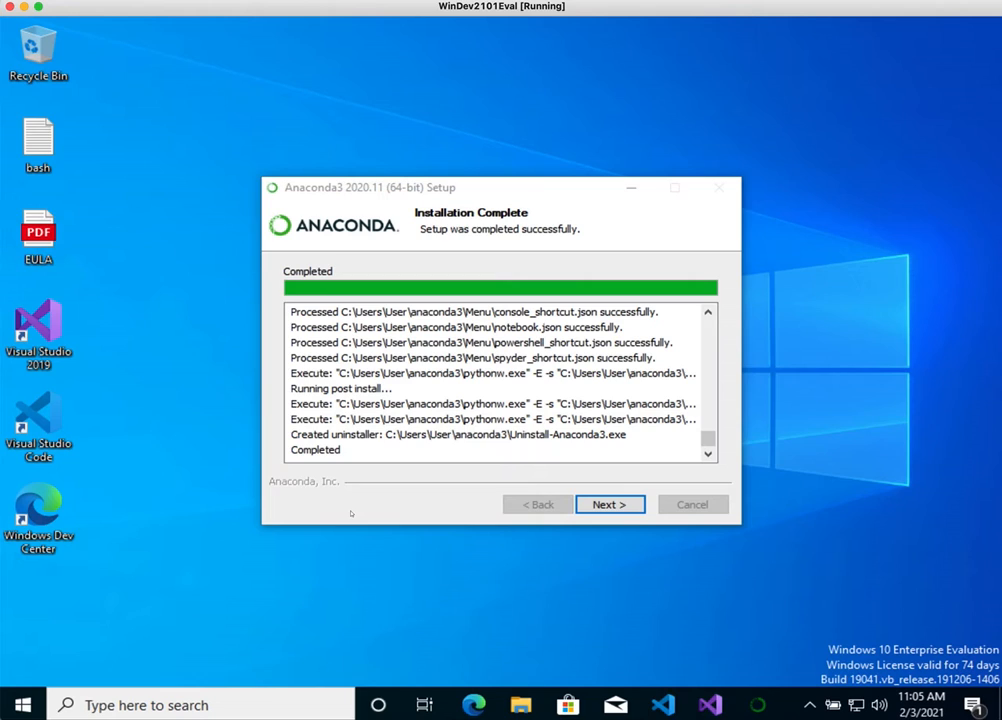
# Finish the Anaconda3 setup with the Individual Edition Tutorial and Getting Started with Anaconda options left unselected.
pyautogui.click(610, 504)
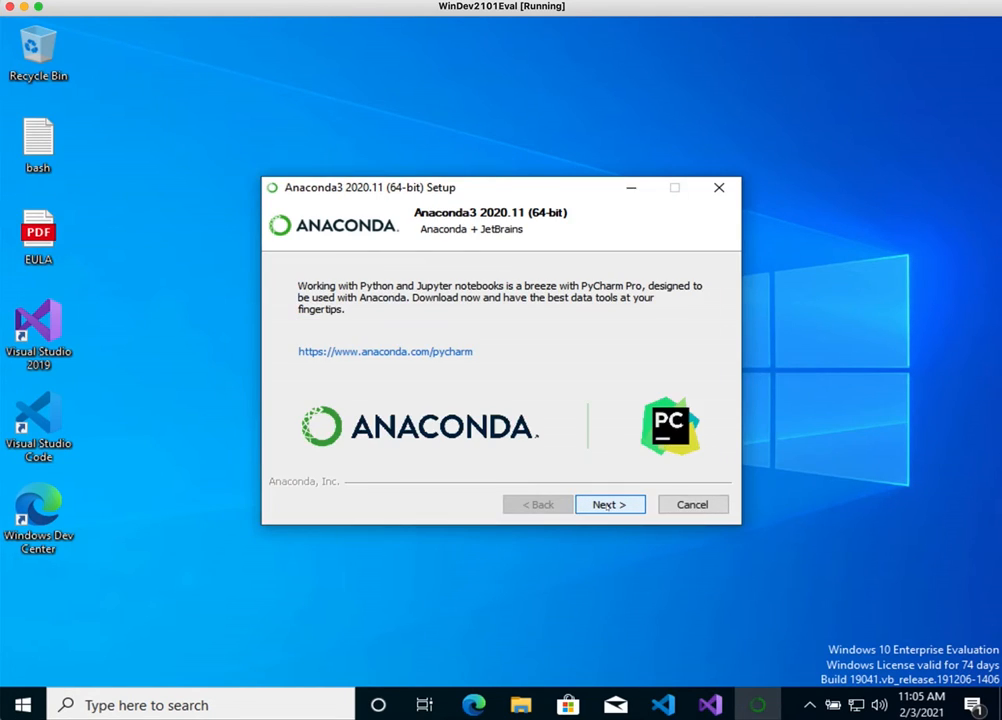
pyautogui.click(608, 504)
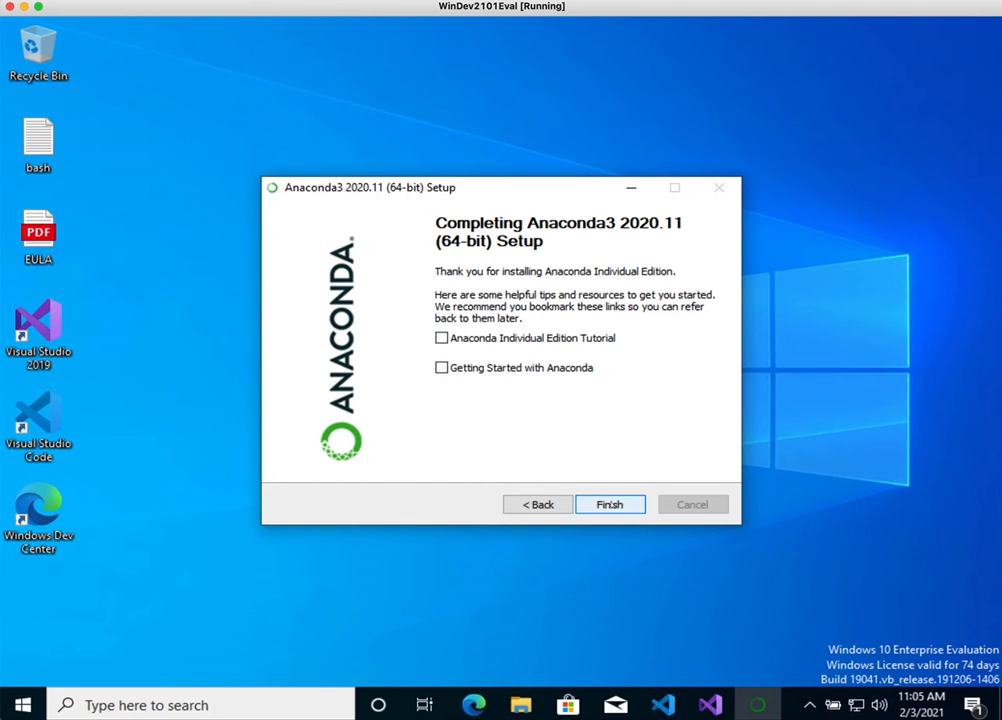
pyautogui.click(609, 502)
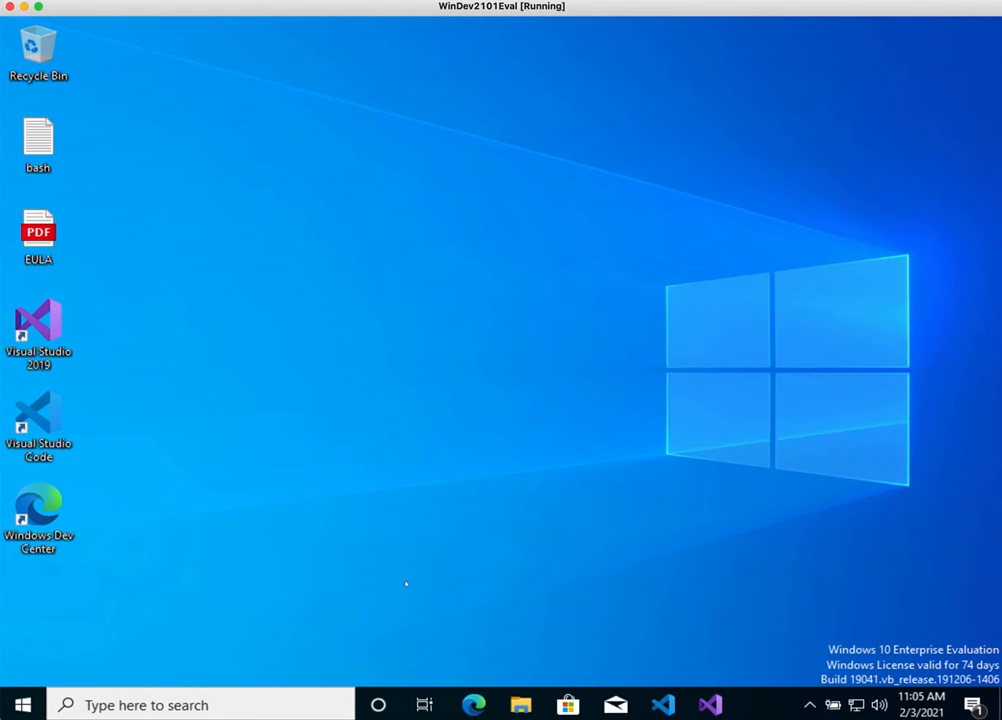
# Launch Anaconda Navigator (anaconda3) from the Anaconda3 (64-bit) program folder and list the environments available for applications.
pyautogui.click(24, 704)
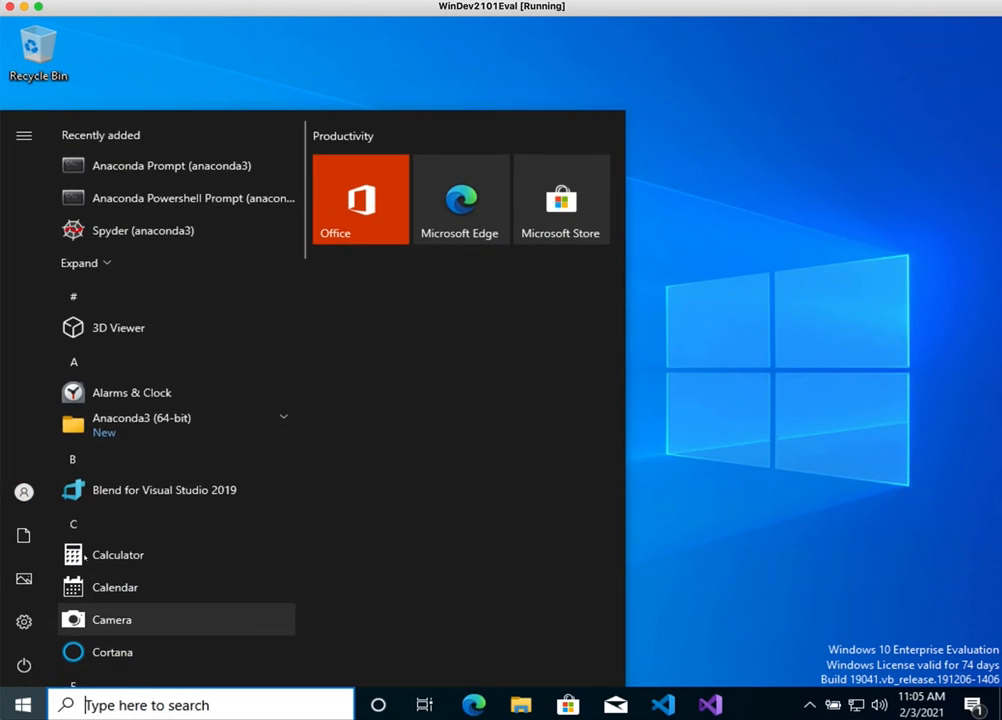
pyautogui.click(117, 431)
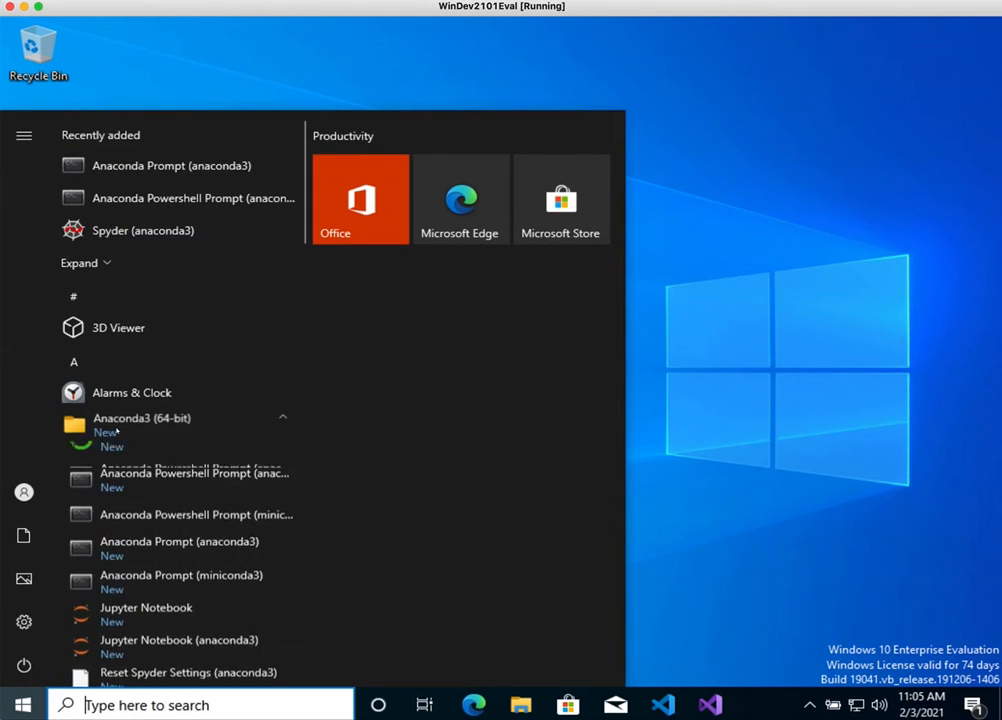
pyautogui.scroll(-4, 222, 452)
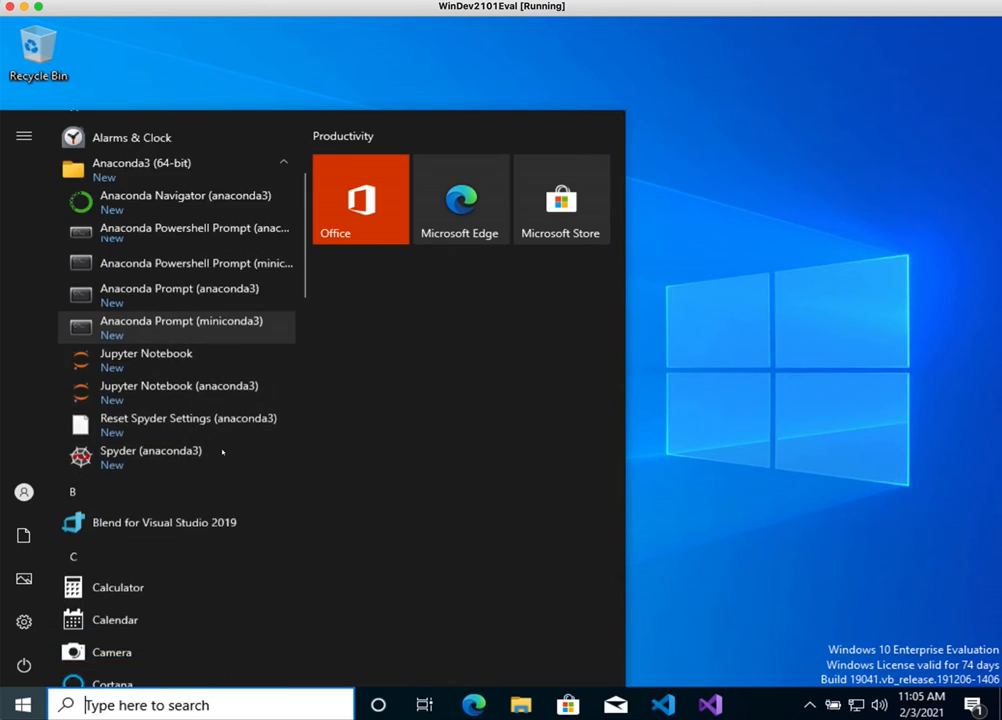
pyautogui.scroll(3, 222, 452)
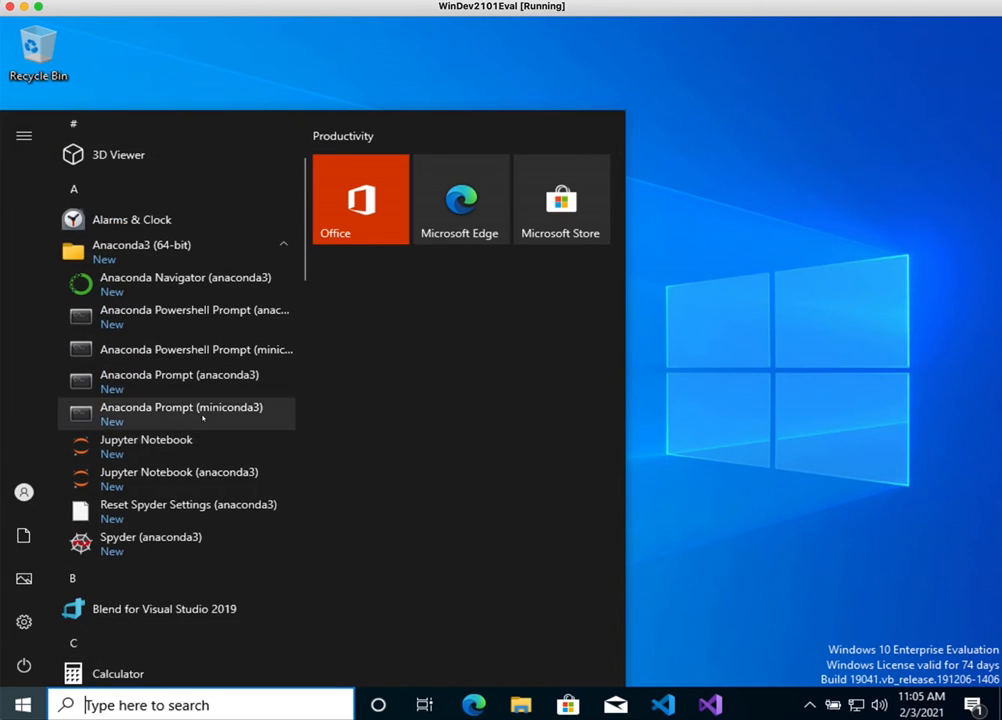
pyautogui.click(204, 288)
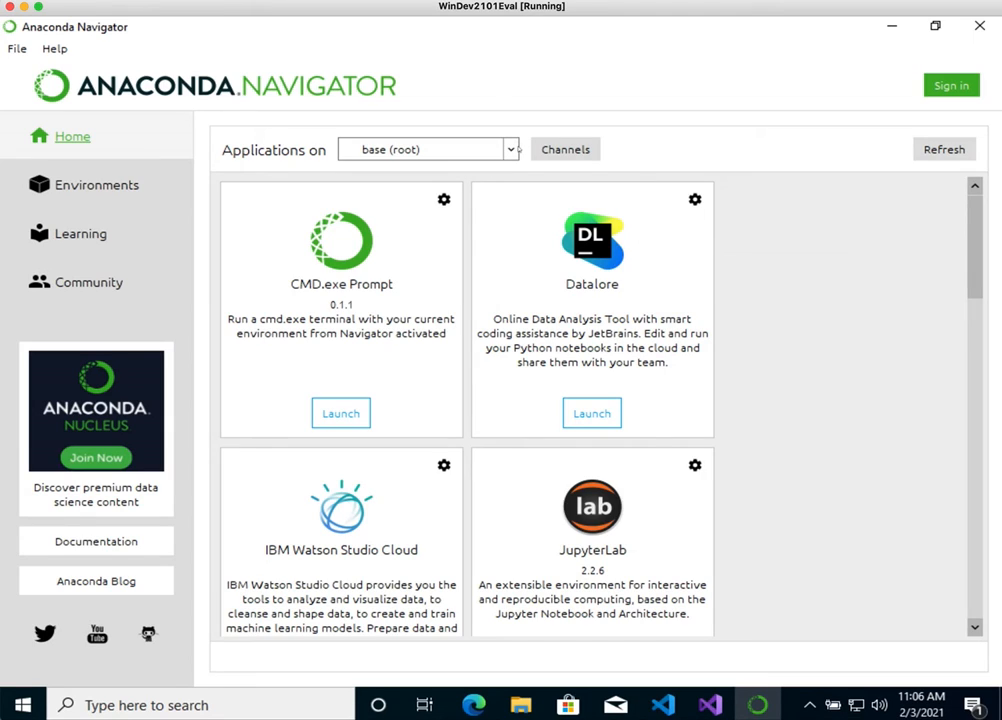
pyautogui.click(517, 151)
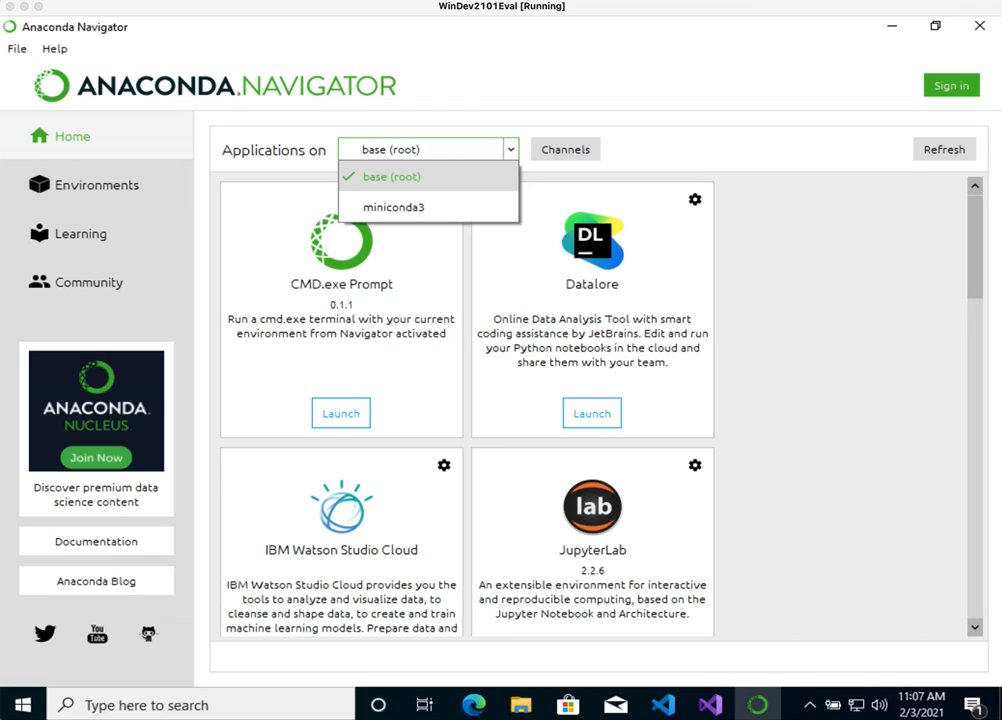
pyautogui.press('super+Tab')
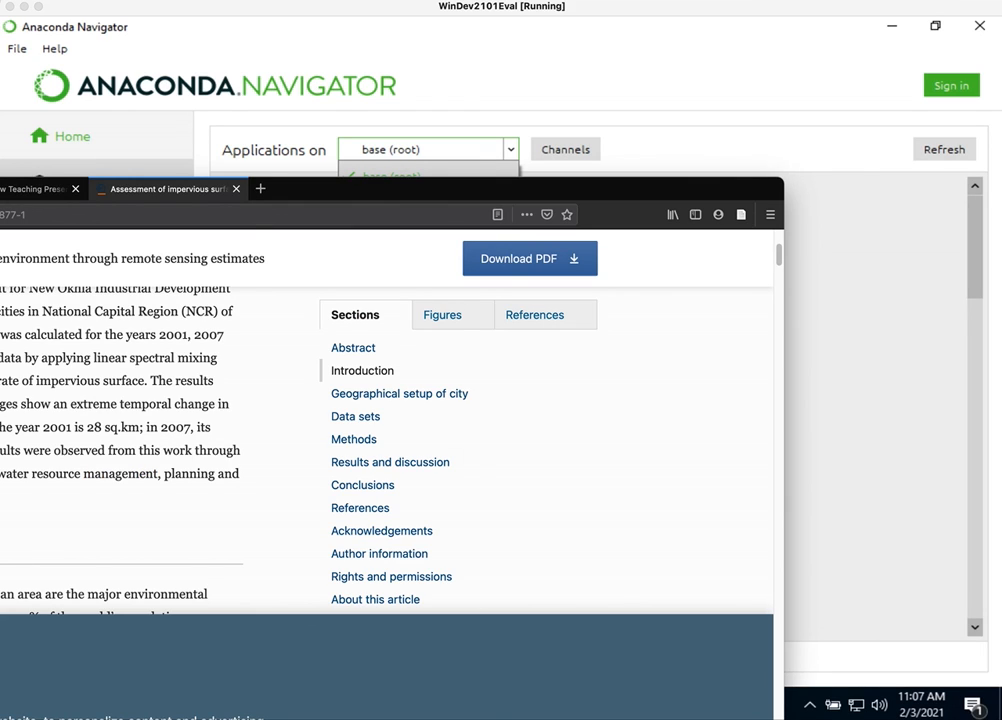
pyautogui.press('super+Tab')
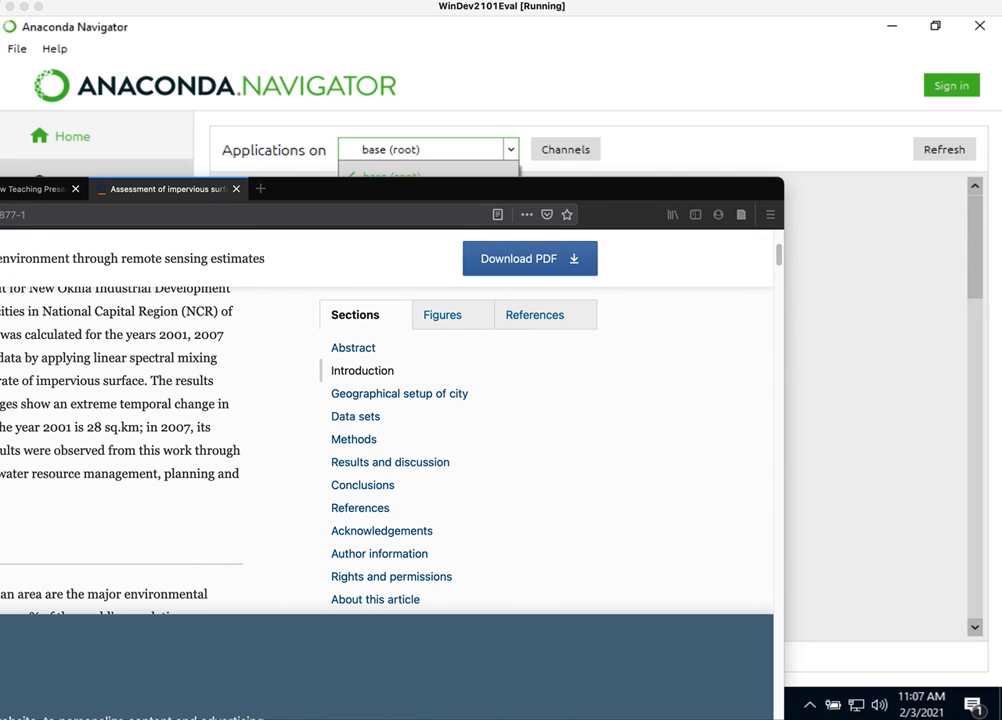
pyautogui.click(9, 53)
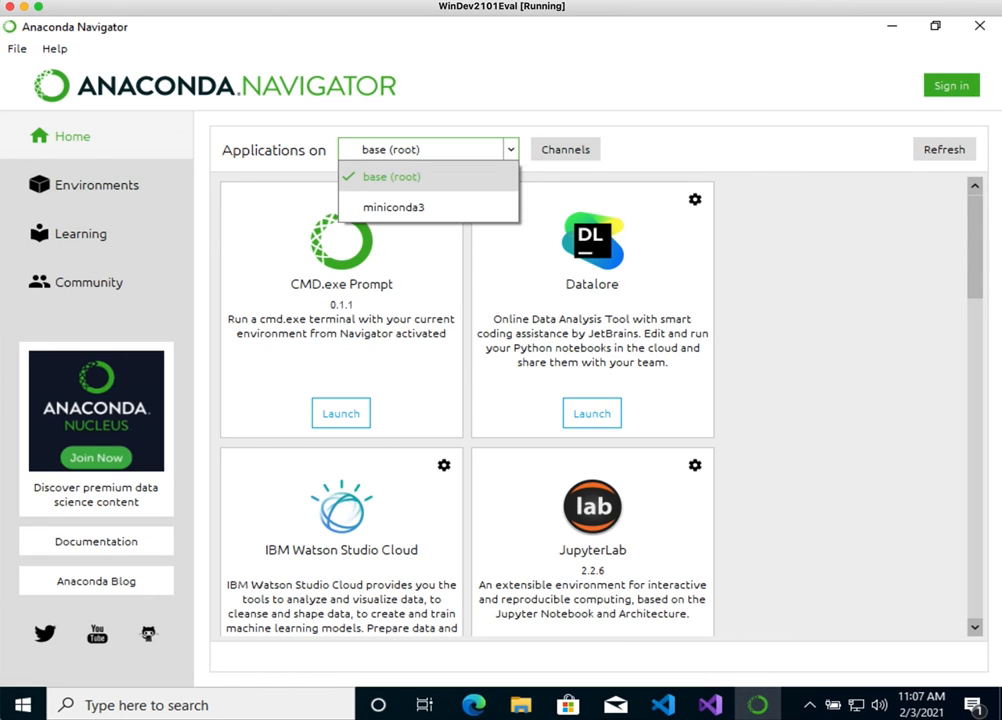